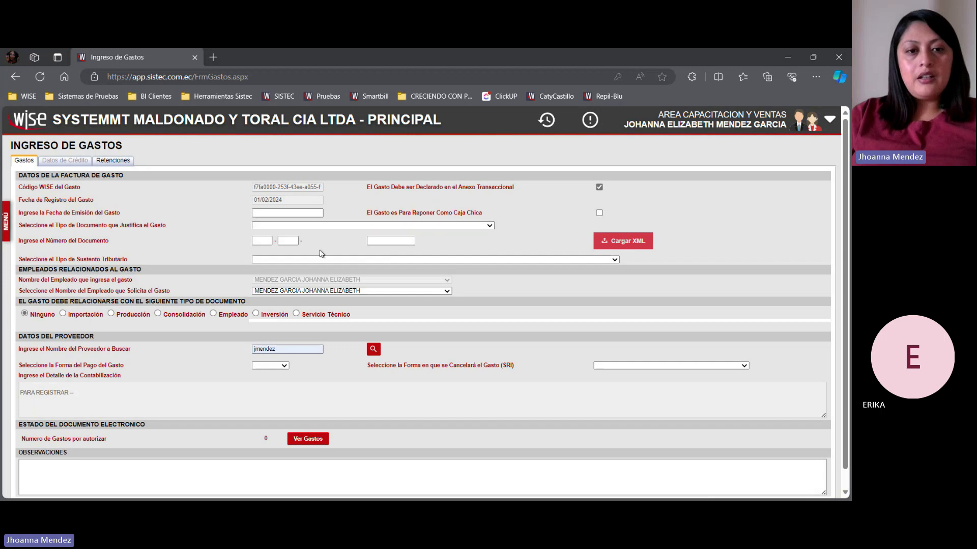
- Set the expense's document type to COMPROBANTE DE VENTA EMITIDO POR REEMBOLSO, dated 01/02/2024, and accept emission point 500 for local 001
left_click(408, 243)
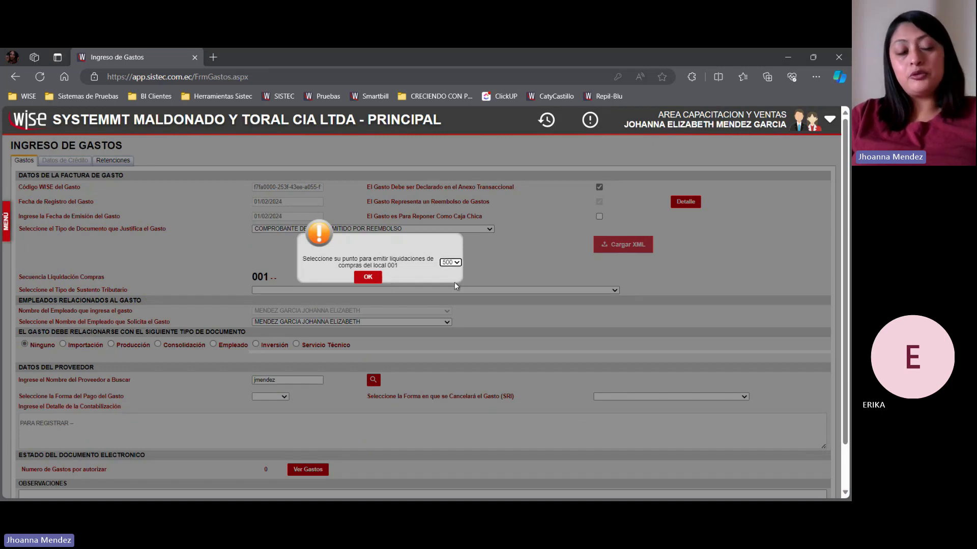
left_click(362, 276)
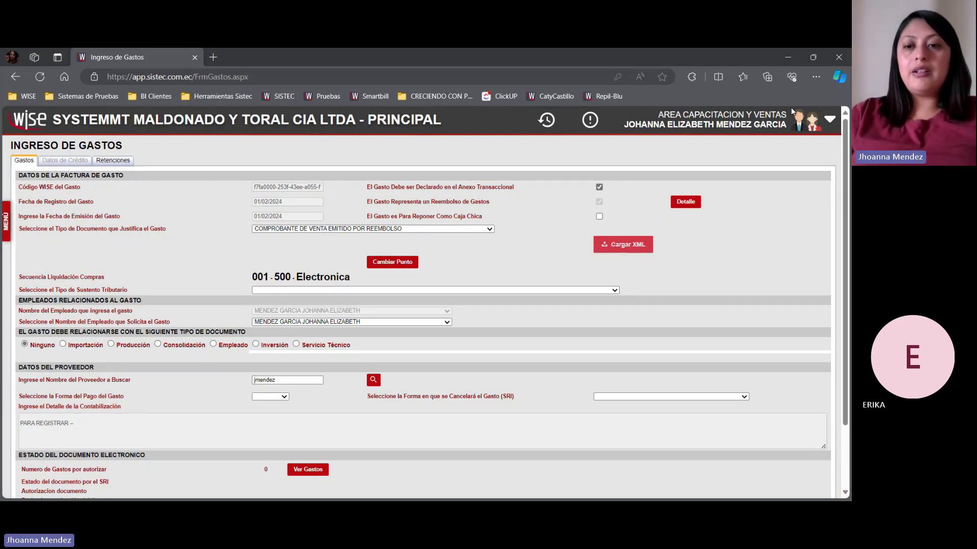
- In the expense reimbursement detail, choose CEDULA and COMPROBANTE DE VENTA EMITIDO POR REEMBOLSO, and try to add the invoice without an identification
left_click(684, 203)
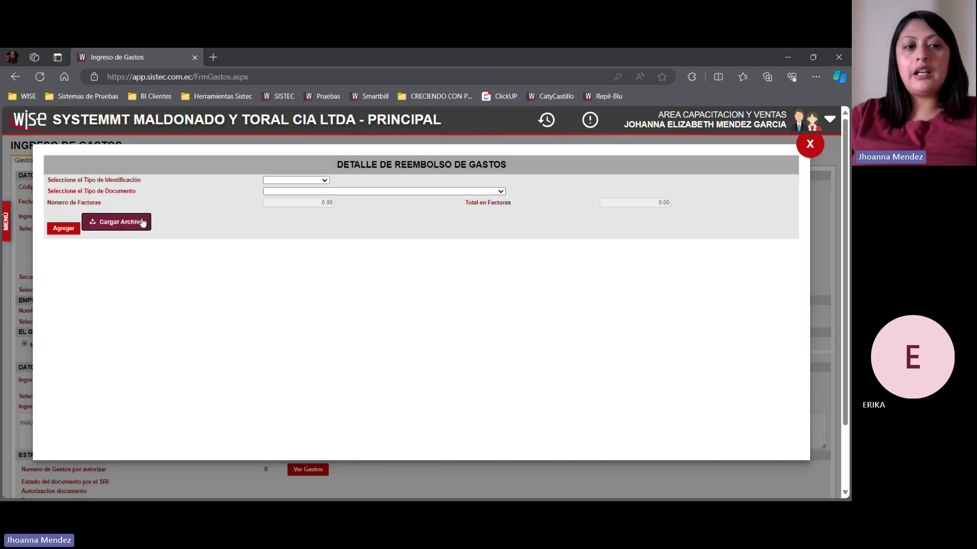
left_click(321, 181)
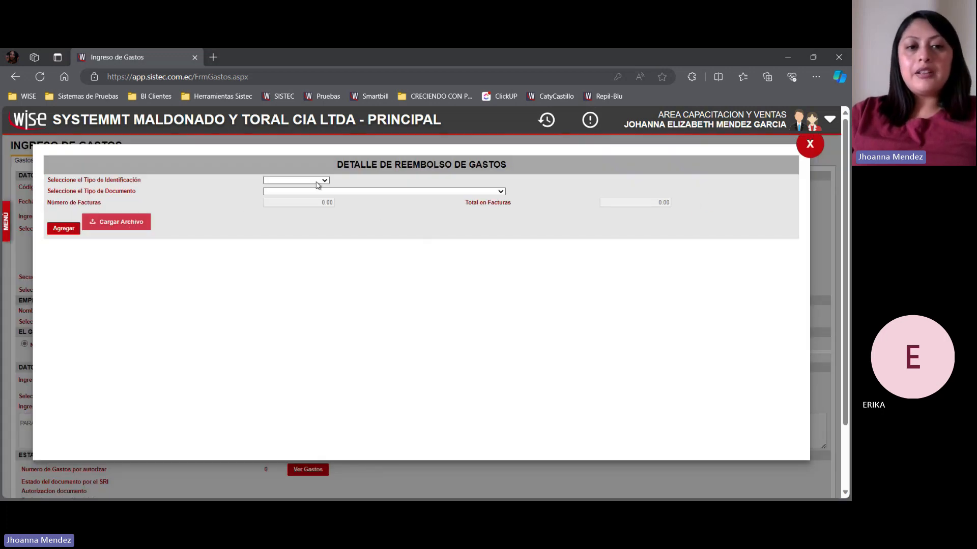
left_click(318, 195)
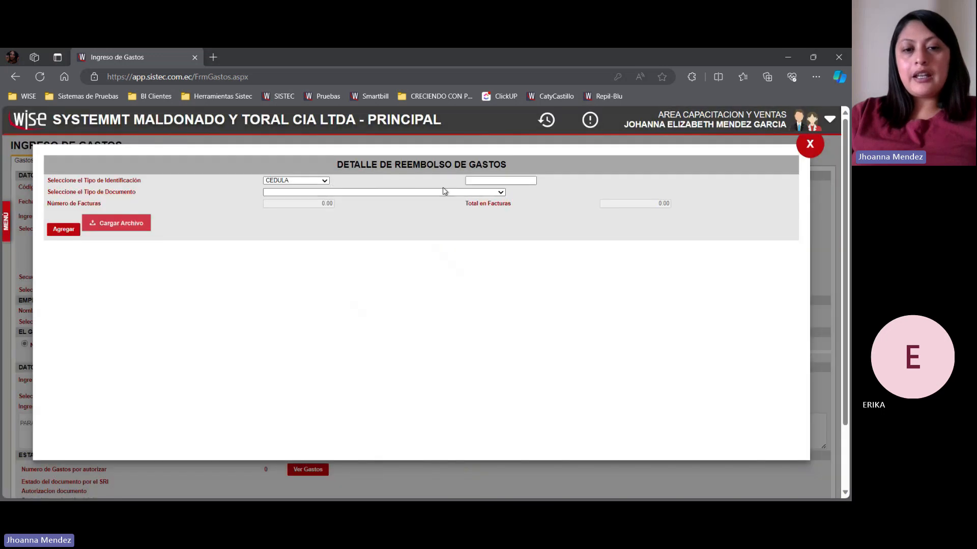
left_click(457, 214)
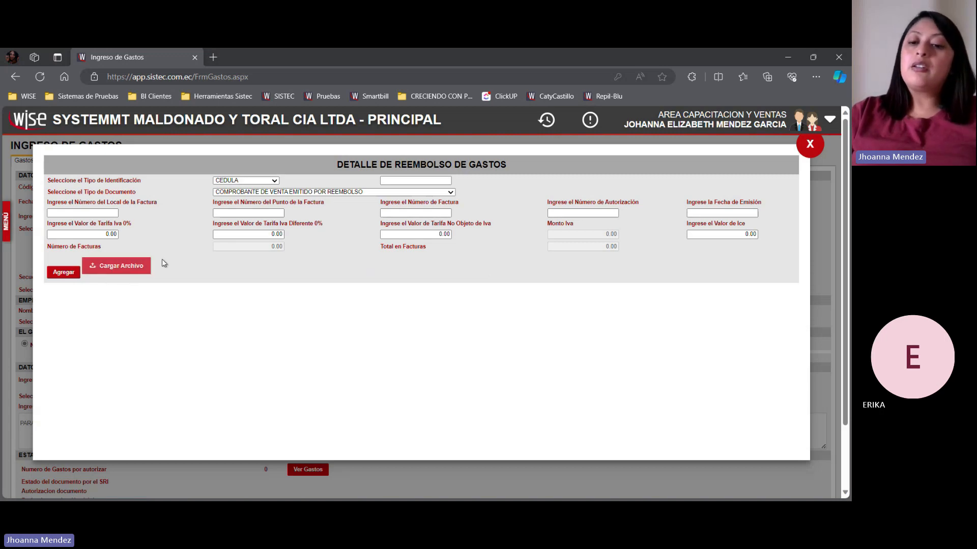
left_click(73, 271)
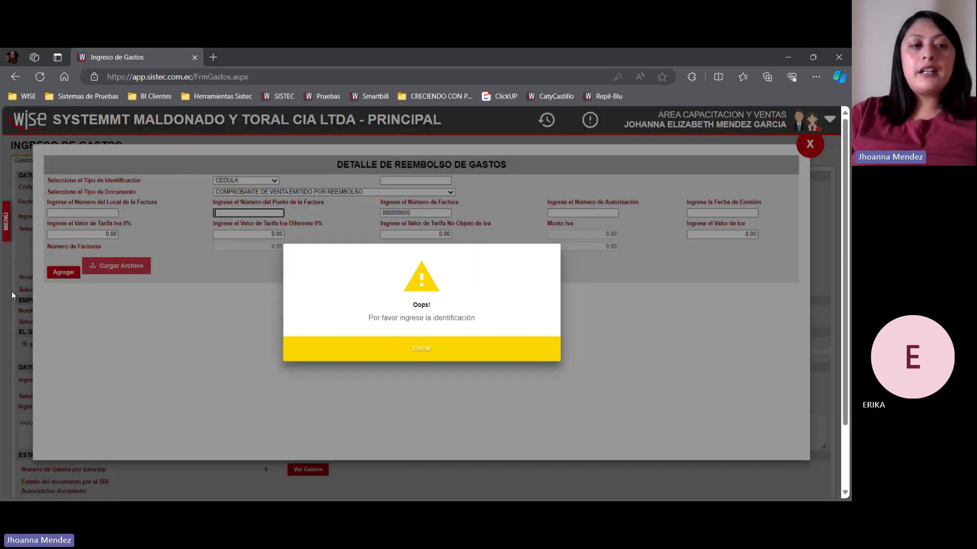
left_click(365, 354)
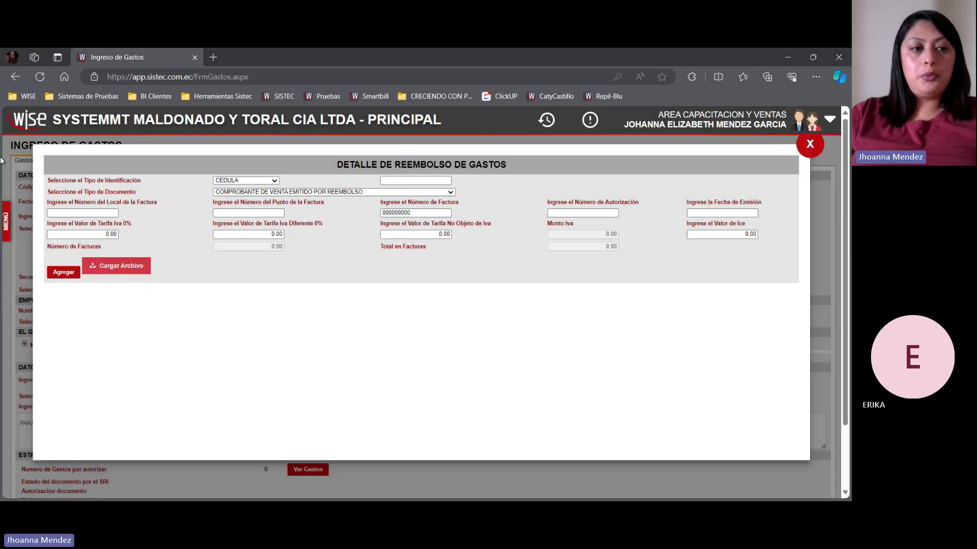
- Open the Compras Realizadas report from the supplier purchase reports
left_click(10, 220)
left_click(20, 399)
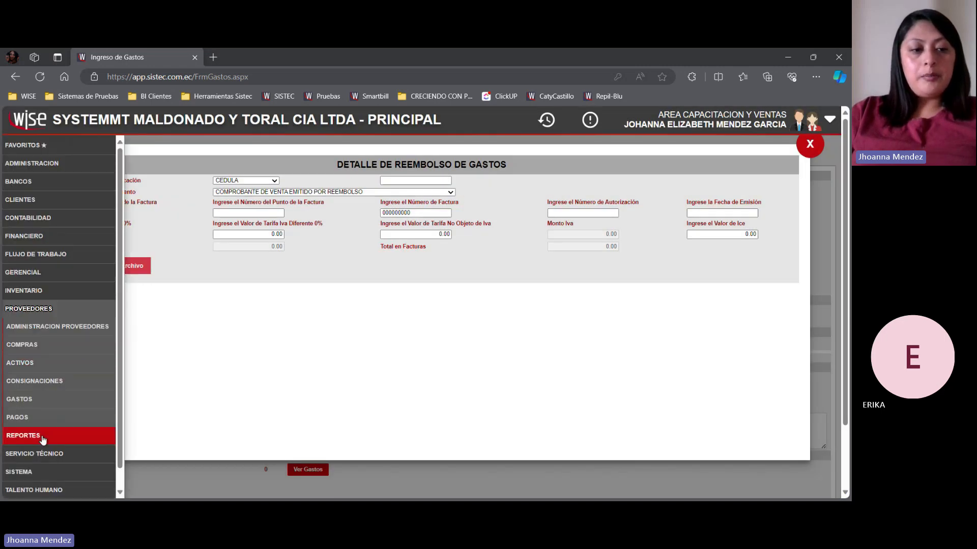
left_click(23, 436)
scroll(46, 435, "down", 3)
left_click(50, 326)
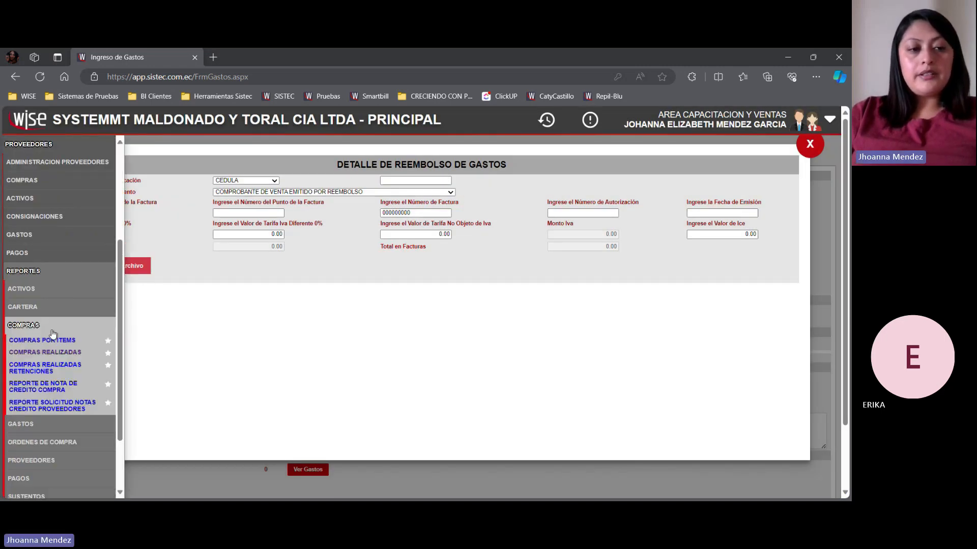
left_click(53, 356)
left_click(278, 60)
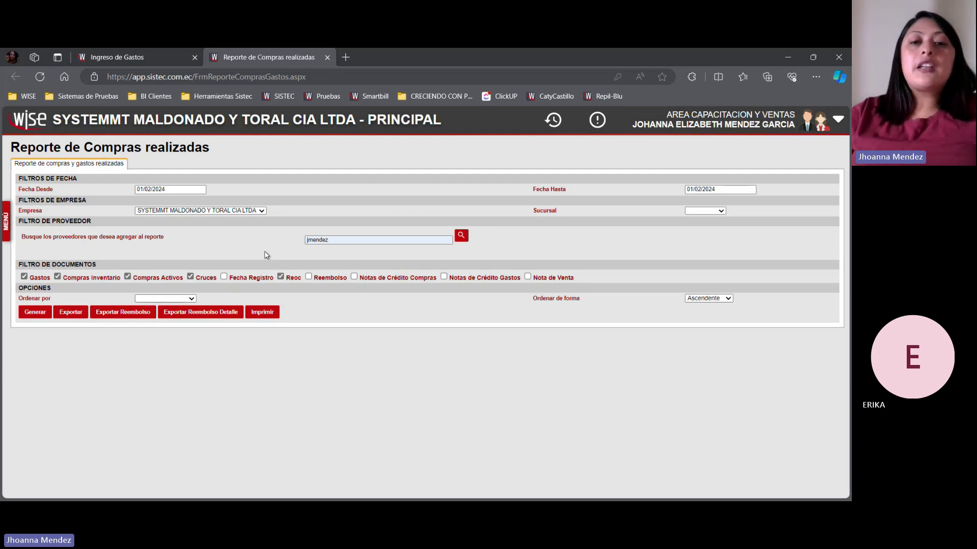
- Set the report's date range from 01/01/2024 to 05/01/2024
left_click(152, 191)
key("BackSpace")
type("1")
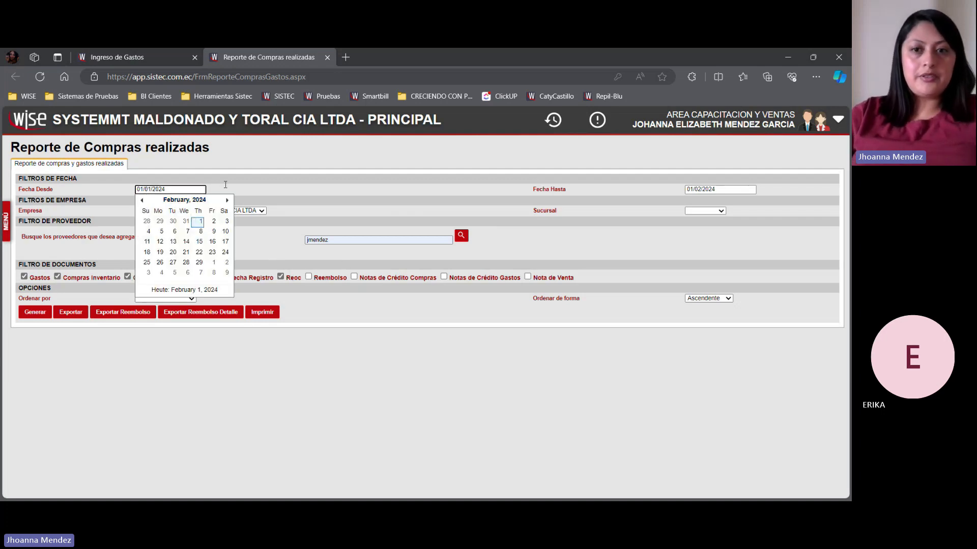
left_click(688, 188)
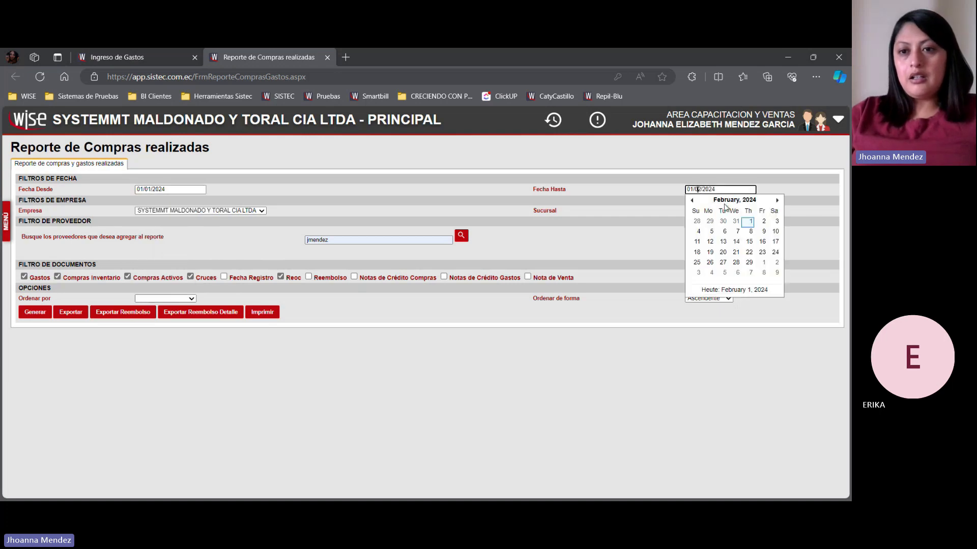
type("0501")
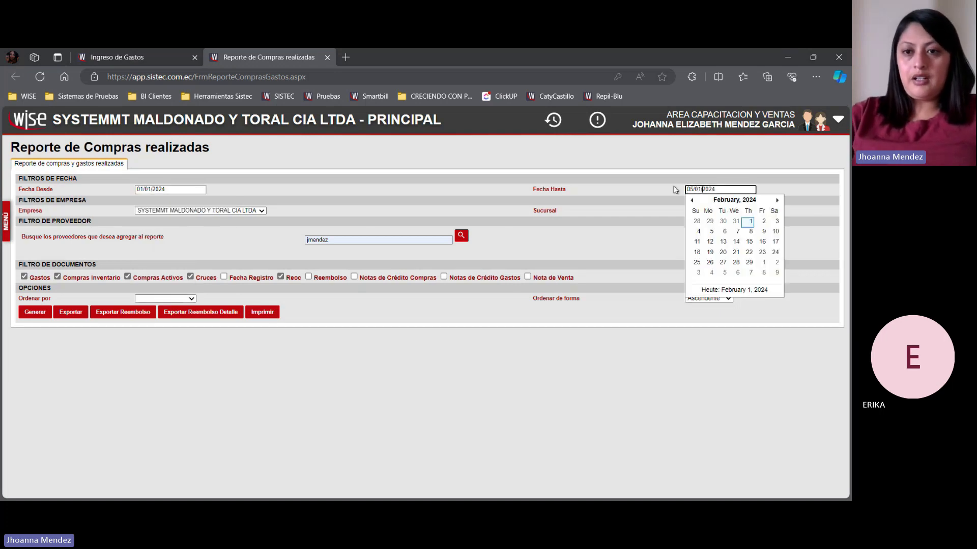
left_click(457, 205)
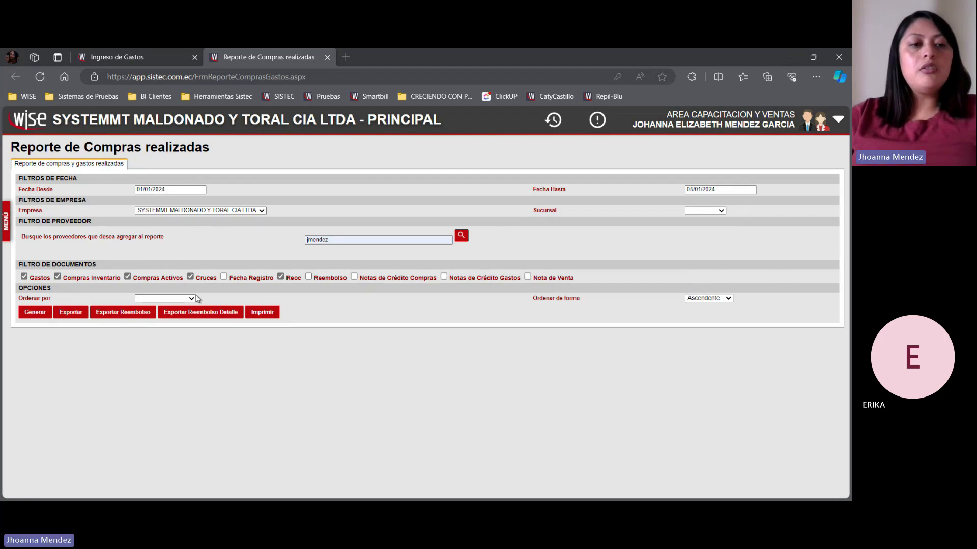
- Exclude Compras Inventario, Compras Activos and Cruces from the document filter, generate the report and highlight its invoice rows
left_click(57, 276)
left_click(127, 276)
left_click(190, 276)
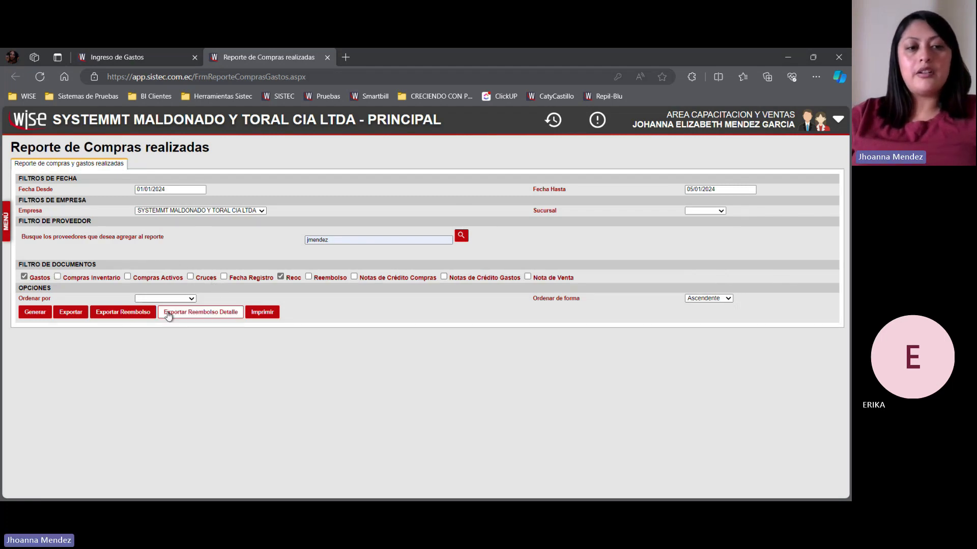
left_click(31, 312)
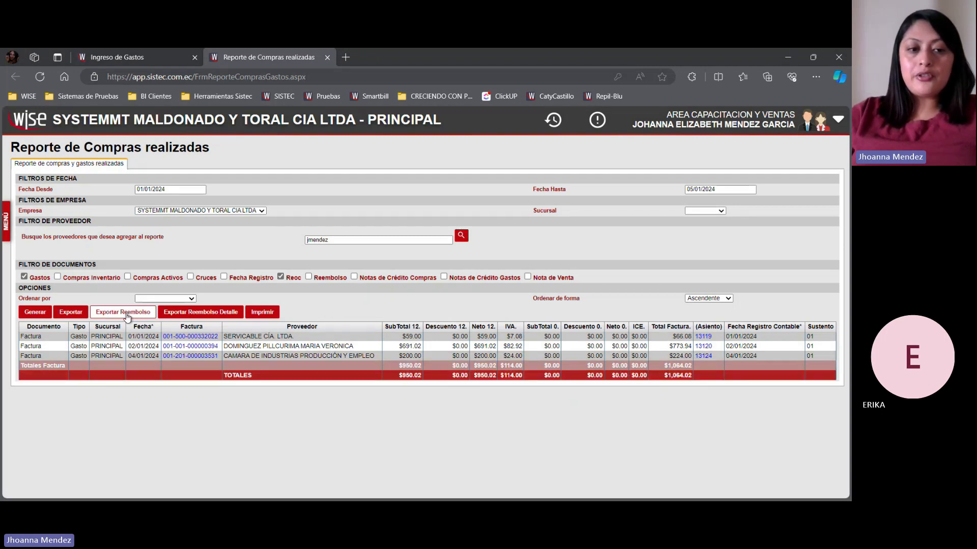
left_click_drag(71, 338, 377, 359)
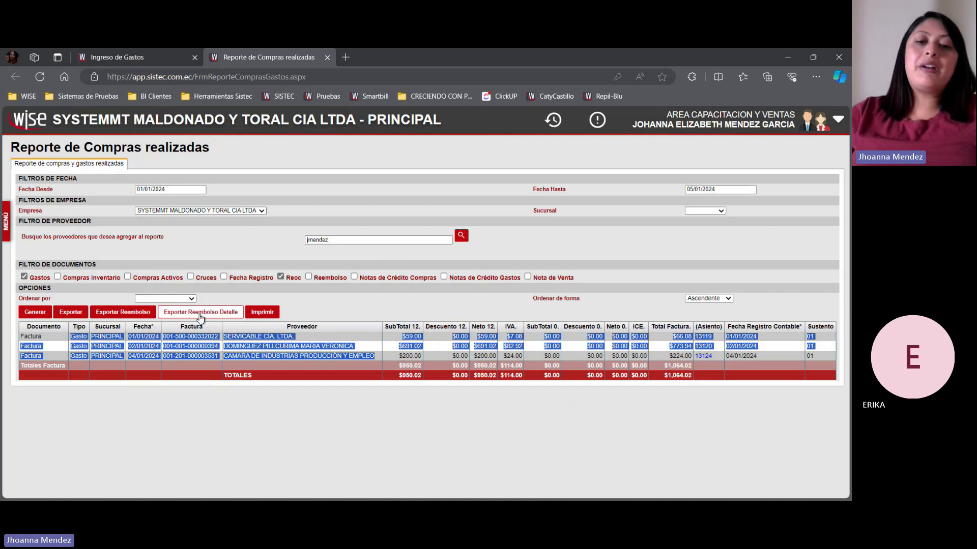
- Review the expense entry form and its reimbursement detail, closing the detail again
left_click(110, 53)
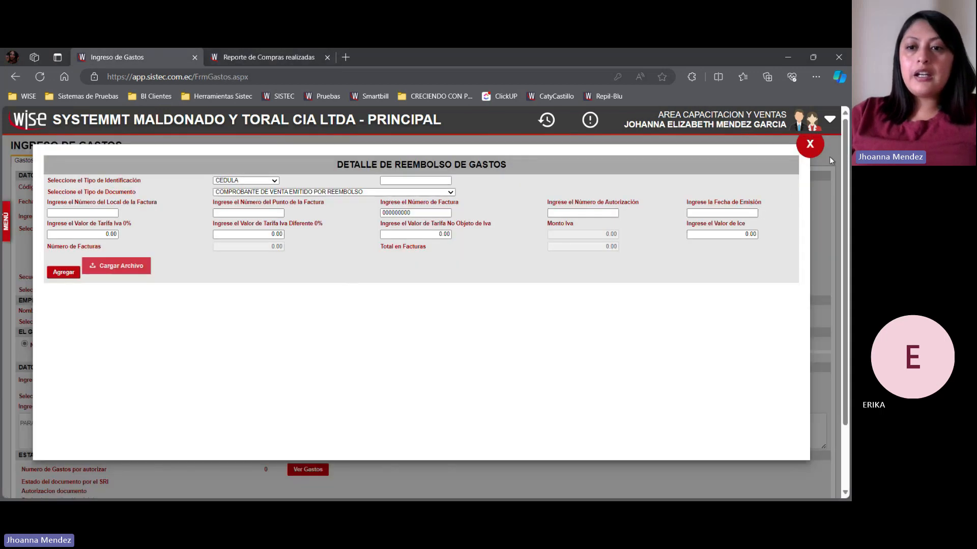
left_click(810, 144)
scroll(406, 386, "down", 2)
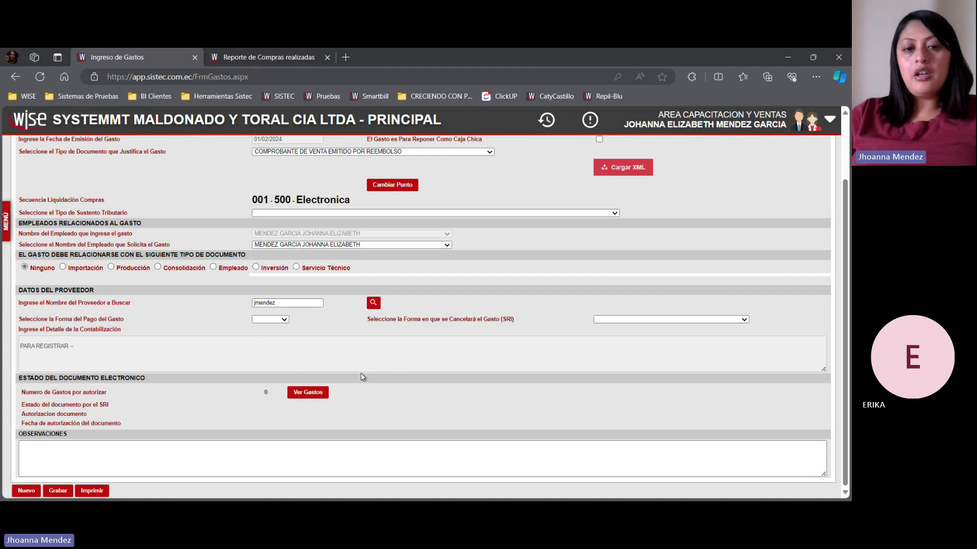
scroll(377, 336, "up", 2)
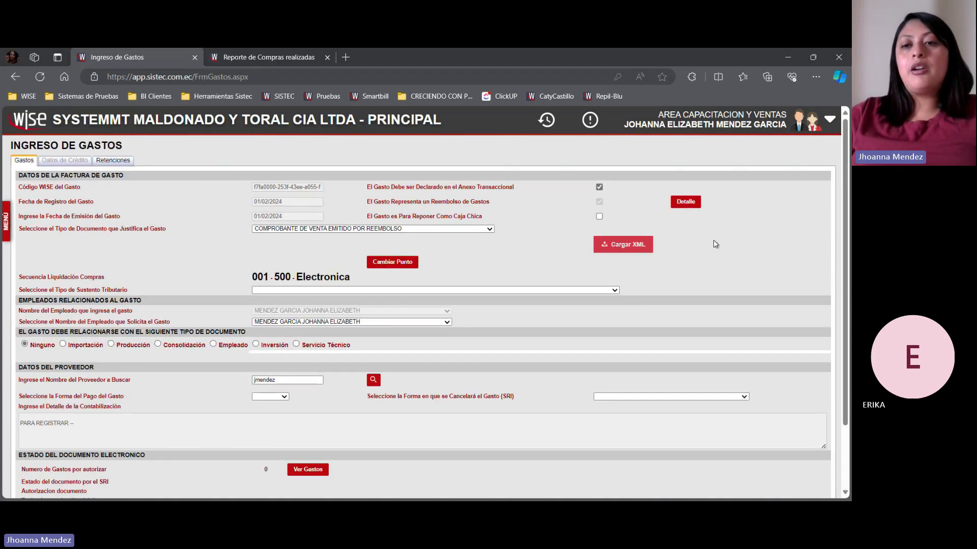
left_click(691, 212)
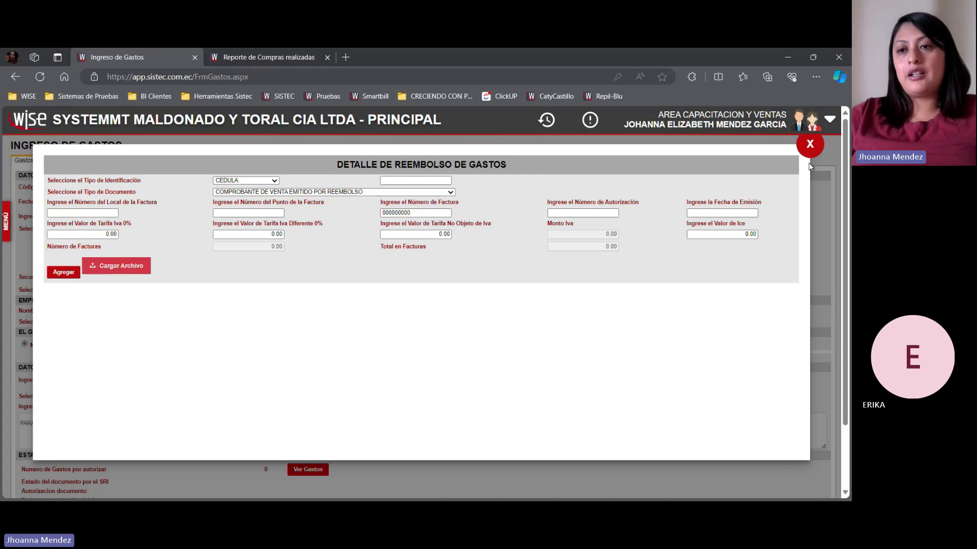
left_click(807, 145)
- Export both the reimbursement file and the detailed reimbursement file from the completed purchases report
left_click(257, 57)
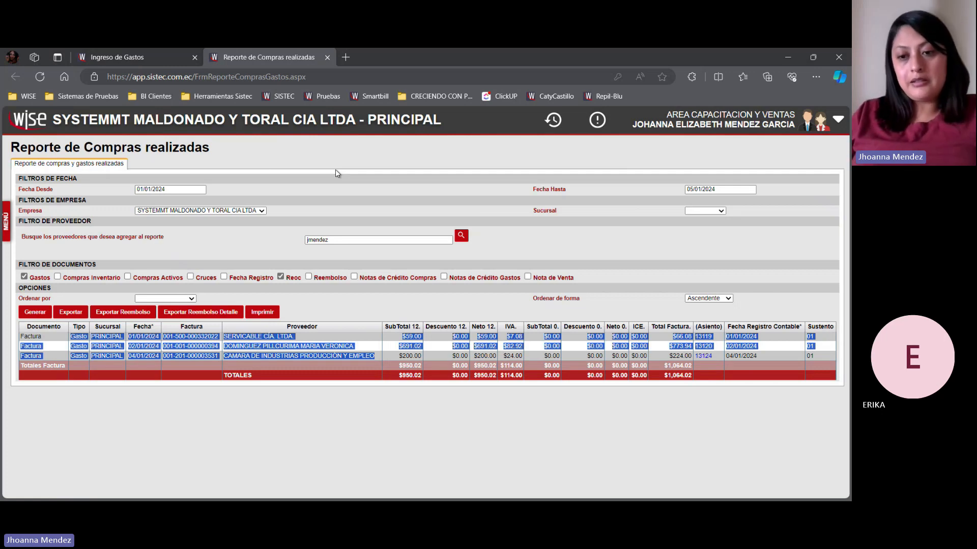
left_click(314, 227)
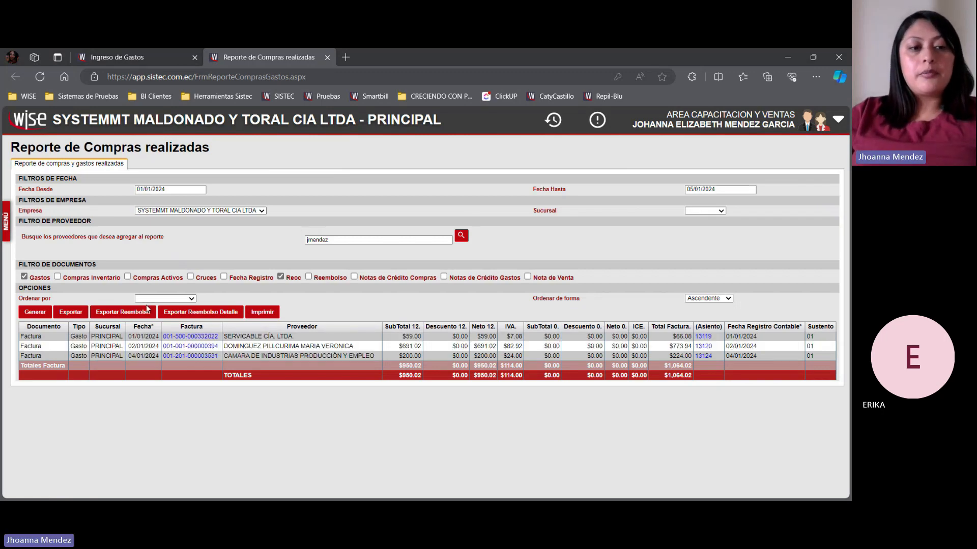
left_click(138, 314)
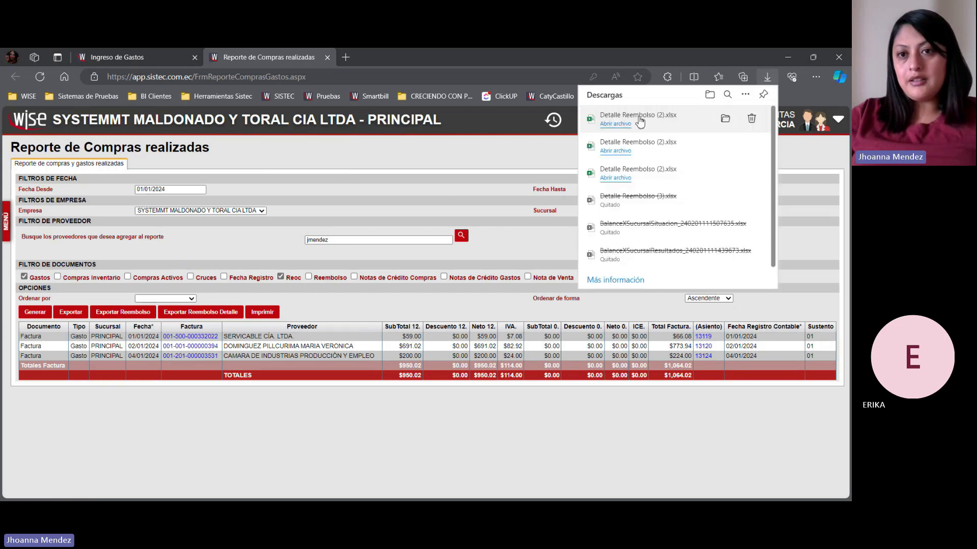
left_click(193, 312)
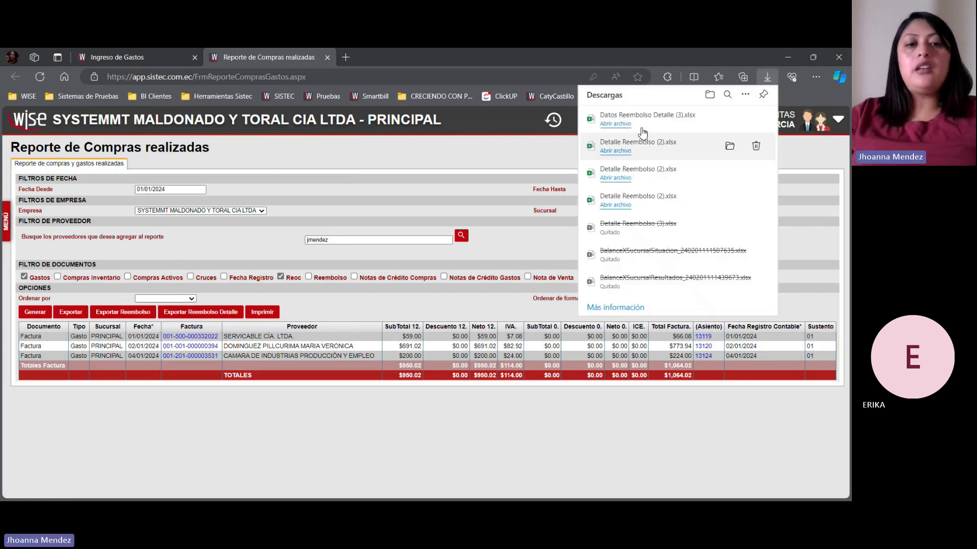
- Load Detalle Reembolso (2).xlsx from the Descargas folder into the expense's reimbursement detail
left_click(145, 56)
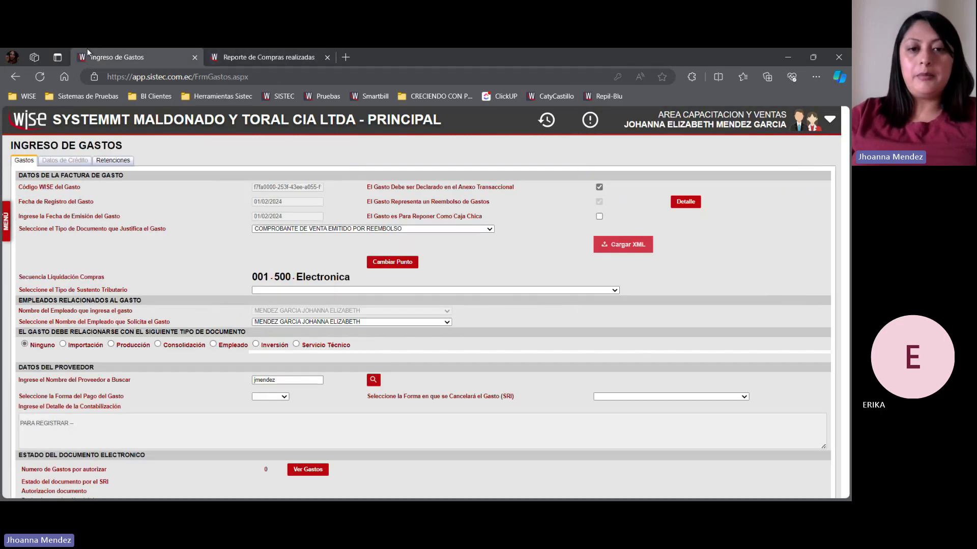
left_click(684, 203)
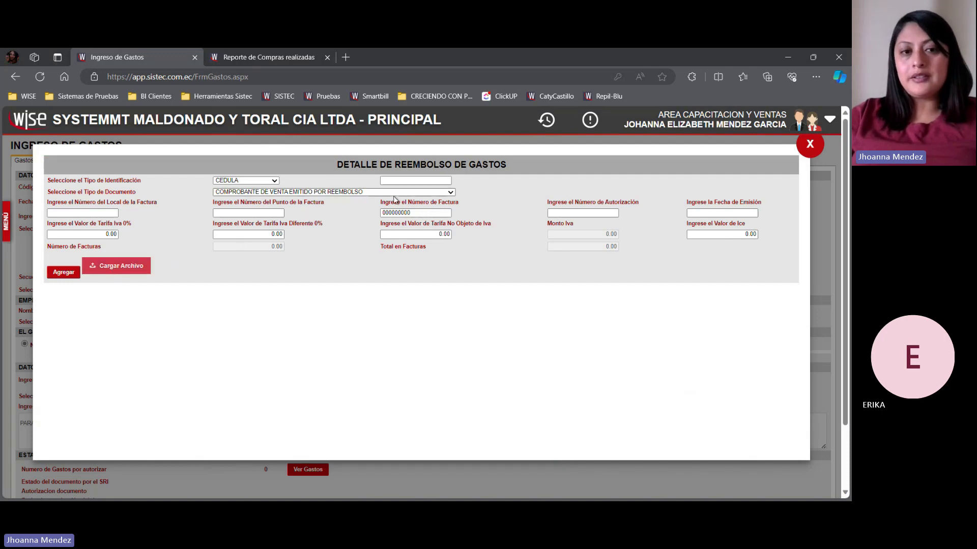
left_click(147, 271)
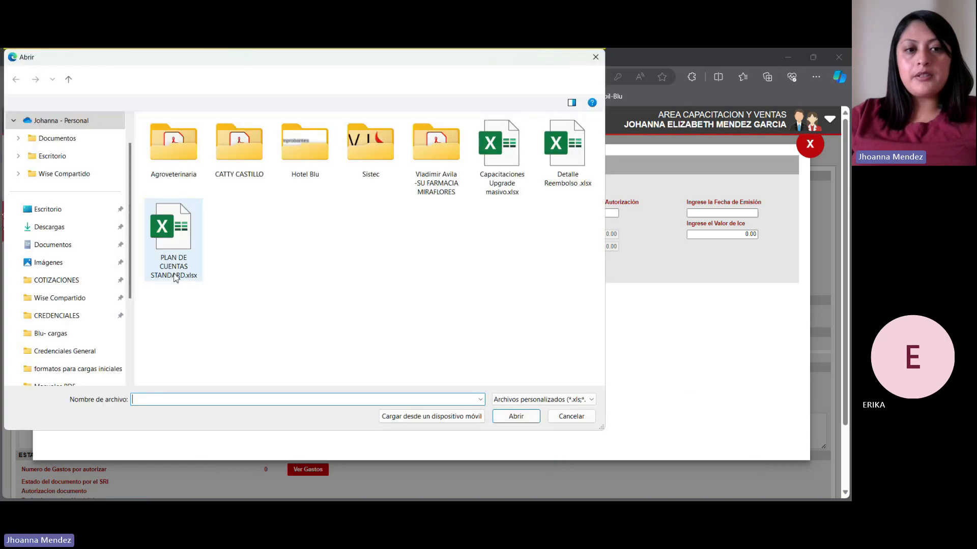
left_click(57, 227)
left_click(268, 169)
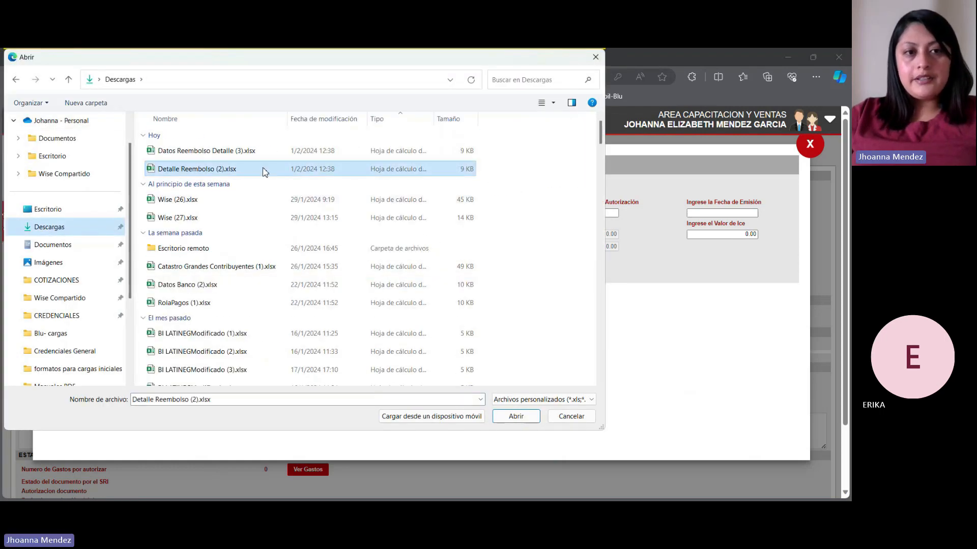
left_click(515, 417)
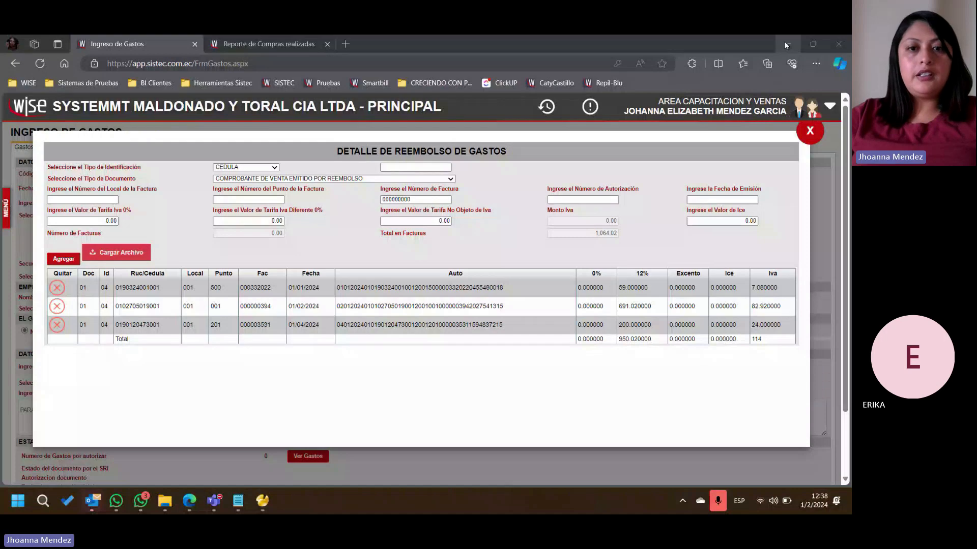
- Minimize the WhatsApp and Teams windows and open Detalle Reembolso .xlsx from the desktop in a maximized Excel window
left_click(786, 44)
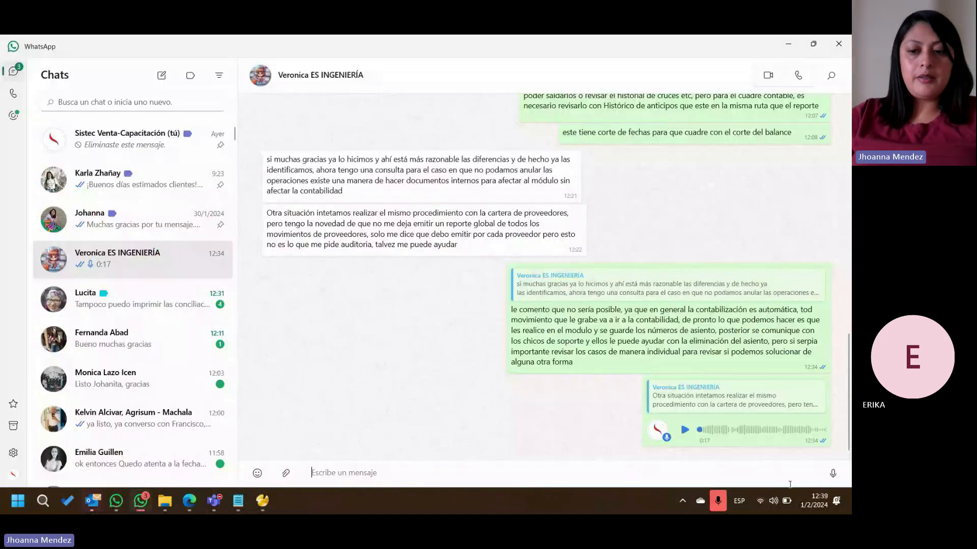
left_click(788, 44)
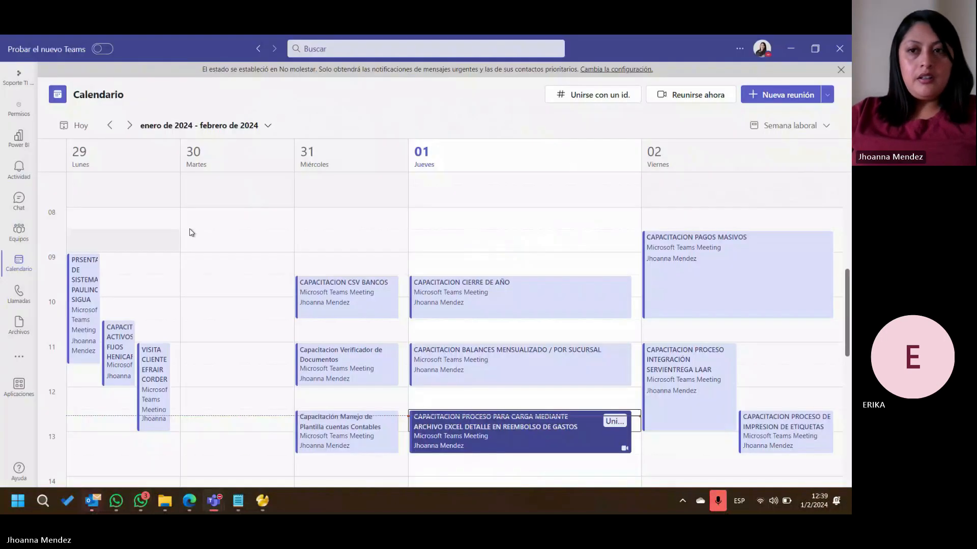
left_click(793, 49)
left_click_drag(107, 219, 193, 228)
double_click(192, 227)
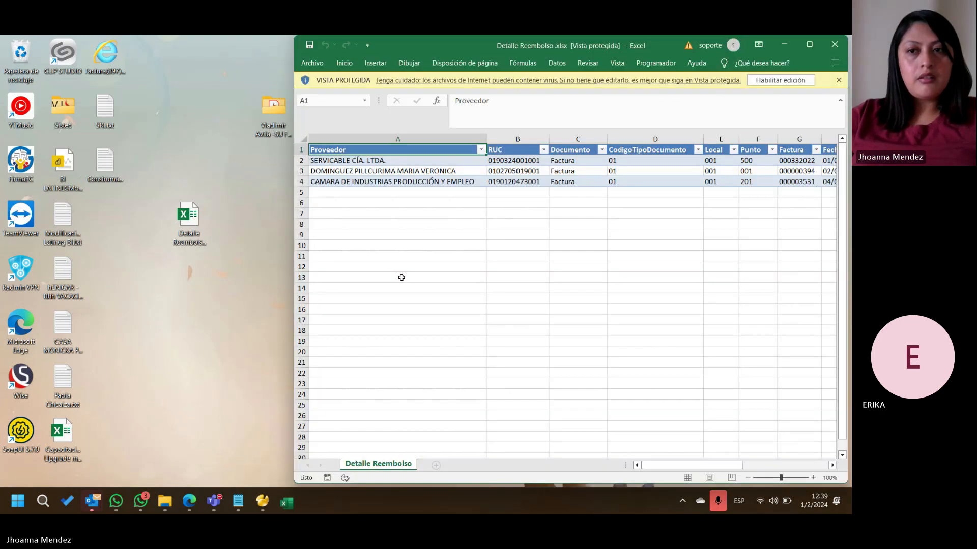
left_click(809, 45)
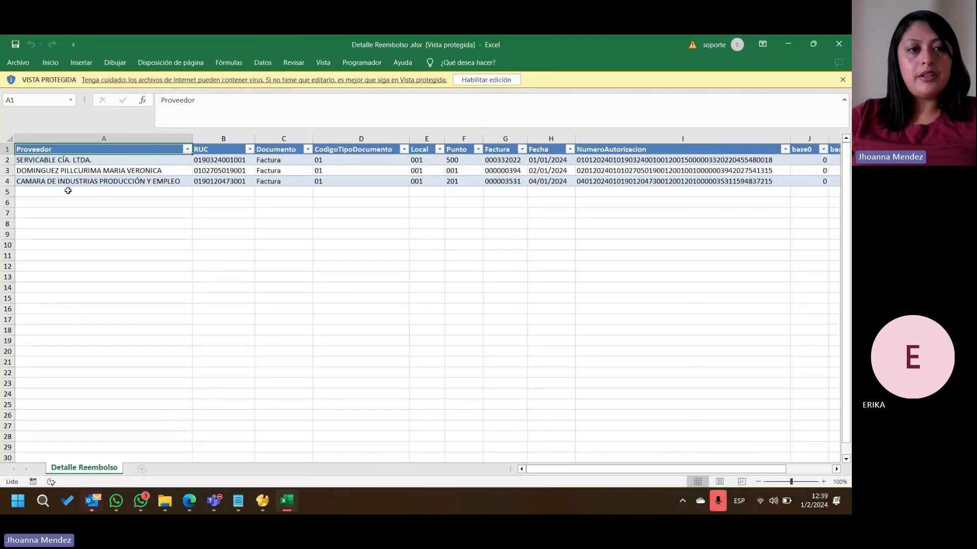
- Review the supplier, document and amount columns in Detalle Reembolso .xlsx, closing the workbook
left_click_drag(130, 157, 319, 150)
left_click_drag(642, 469, 685, 455)
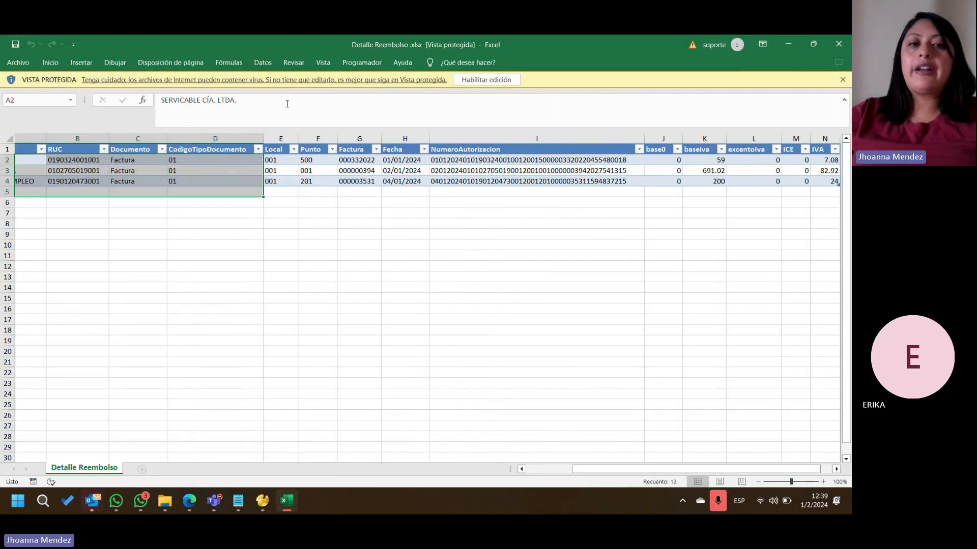
left_click(838, 44)
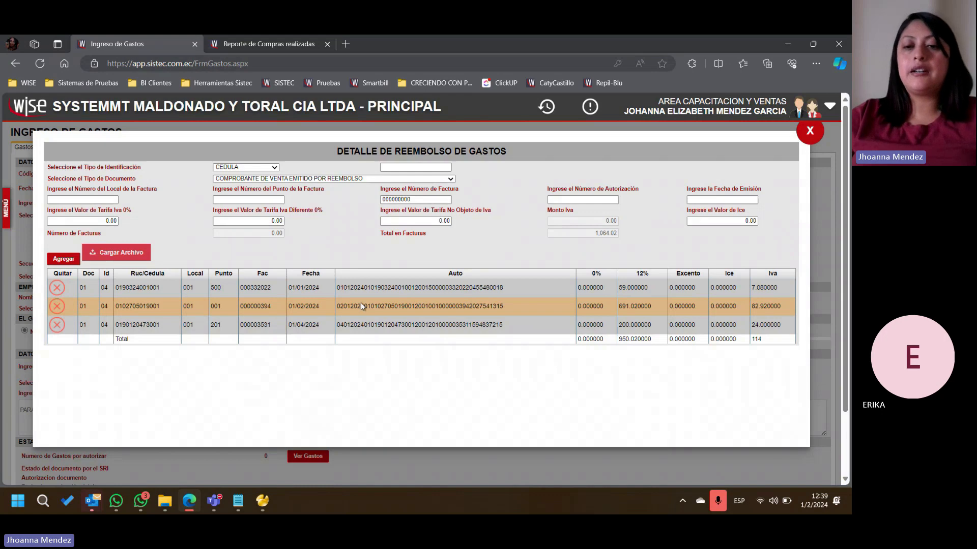
- Check the IVA and 12% base totals in the expense reimbursement detail, closing the detail
left_click(764, 394)
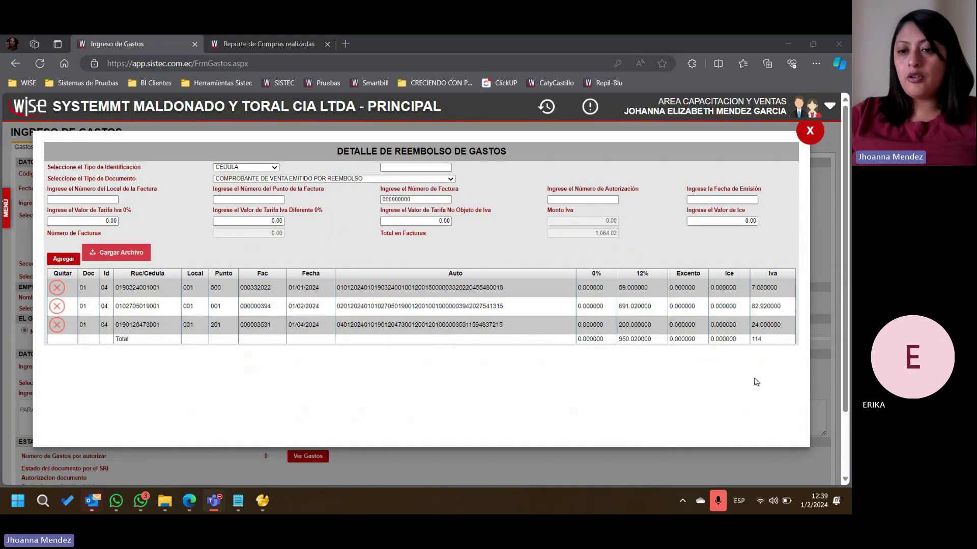
left_click_drag(765, 342, 749, 344)
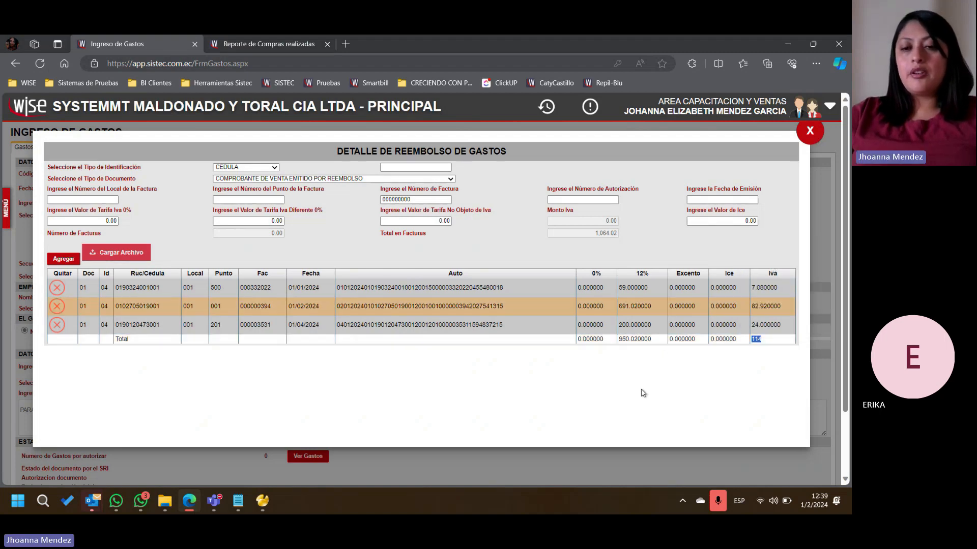
left_click_drag(618, 339, 648, 341)
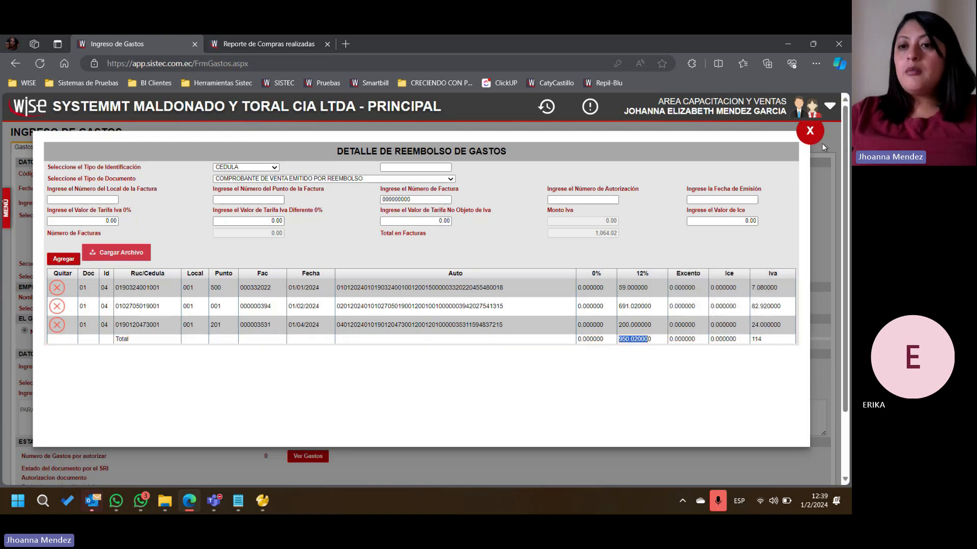
left_click(810, 132)
- Search the suppliers for "sys" and choose SYSTEMM-T MALDONADO & TORAL Y CIA LTDA for the expense
scroll(520, 355, "down", 3)
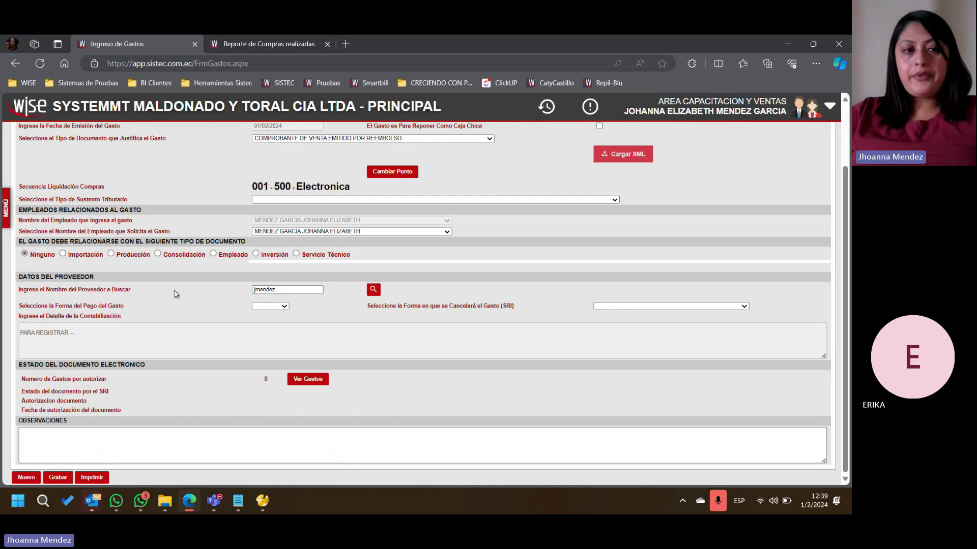
left_click_drag(285, 289, 193, 289)
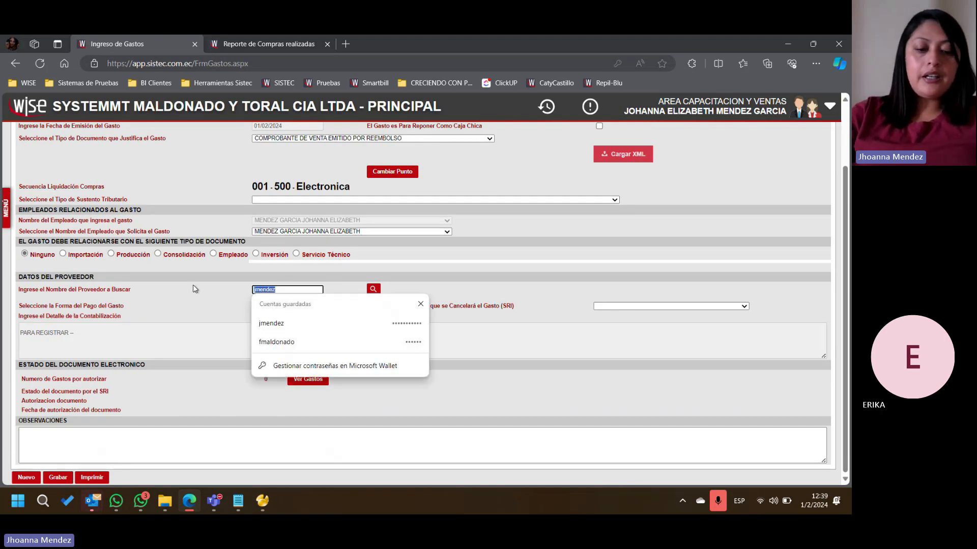
type("sys")
key("Return")
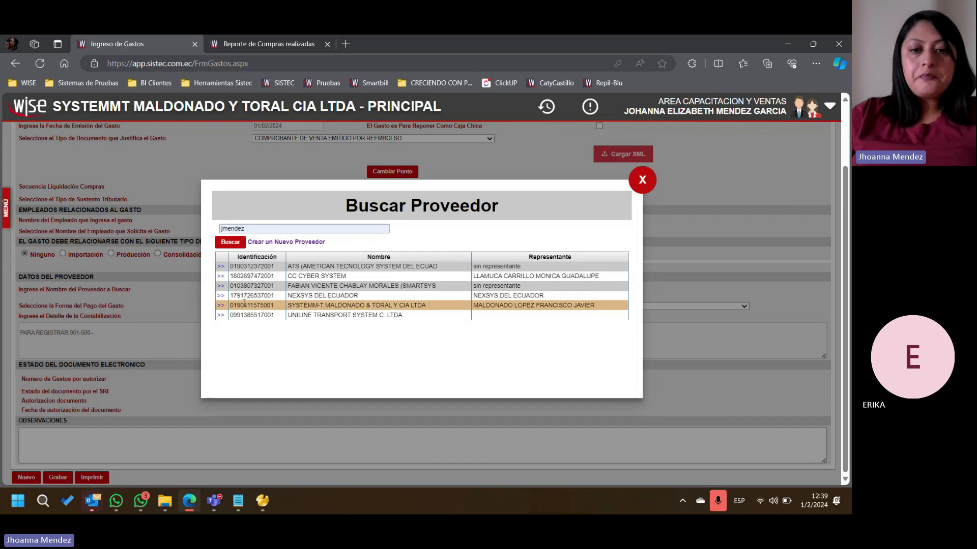
left_click(218, 306)
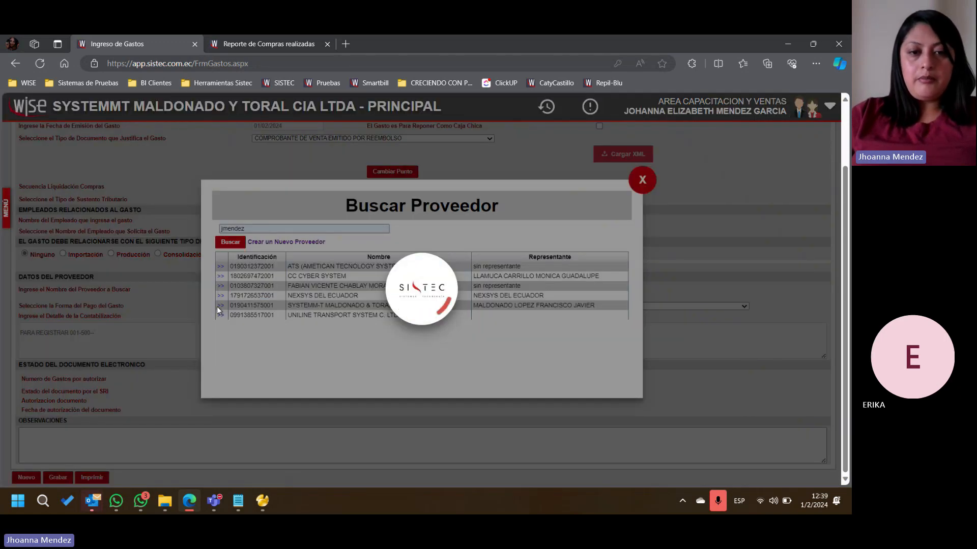
scroll(270, 277, "down", 3)
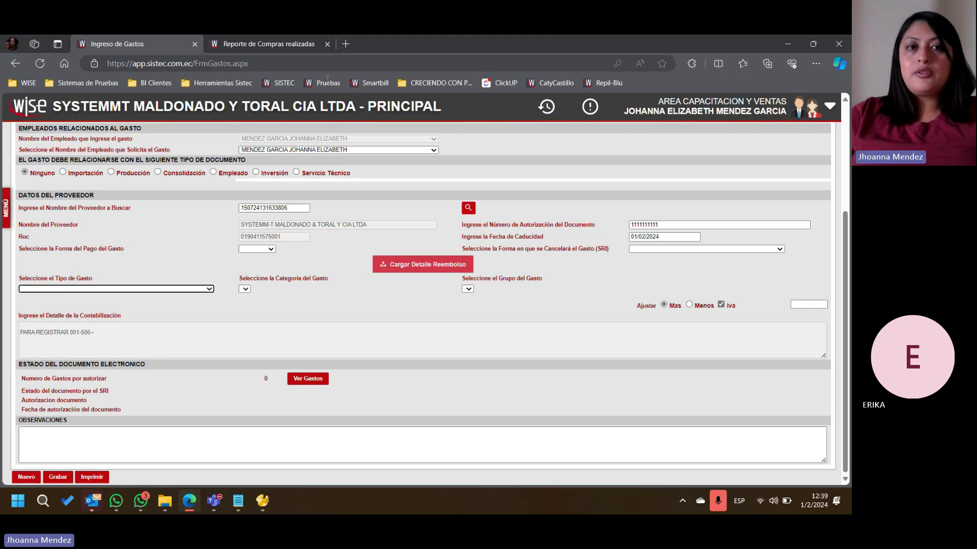
- Export the detailed reimbursement file from the completed purchases report and open Datos Reembolso Detalle (4).xlsx to inspect its GrupoDetalle codes
left_click(279, 50)
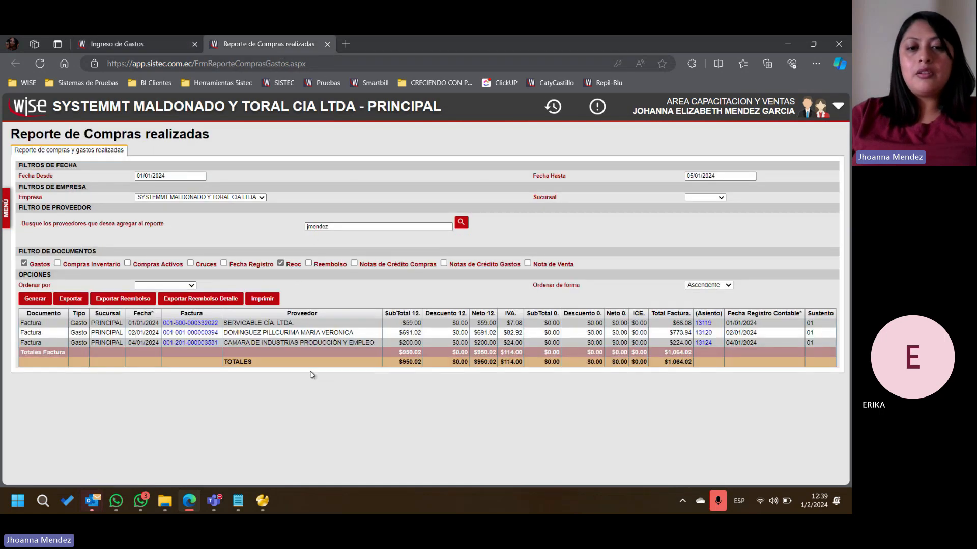
left_click(196, 301)
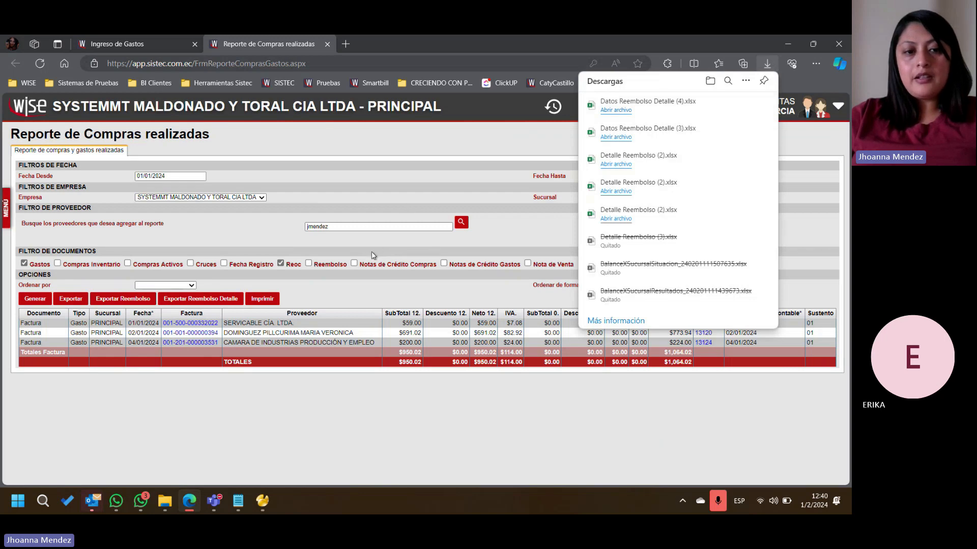
left_click(616, 110)
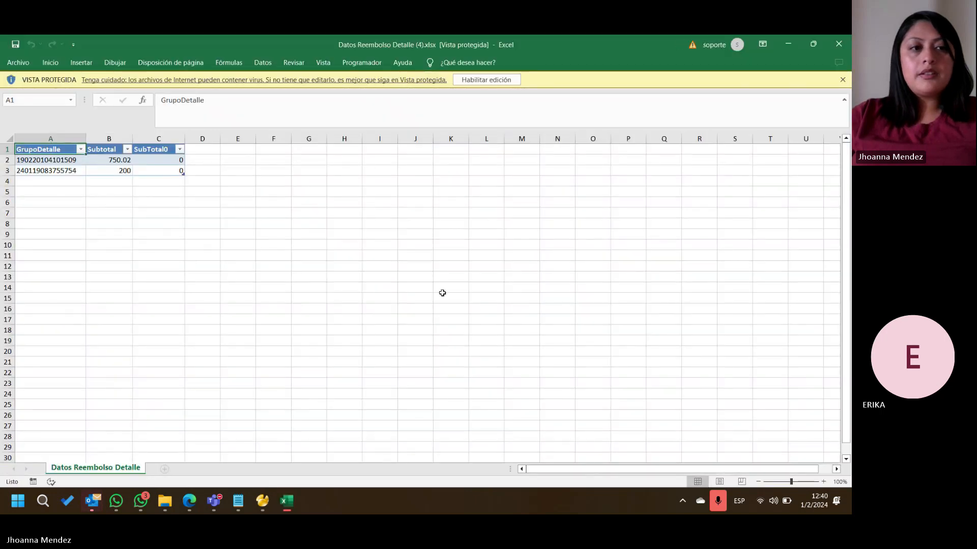
left_click(126, 185)
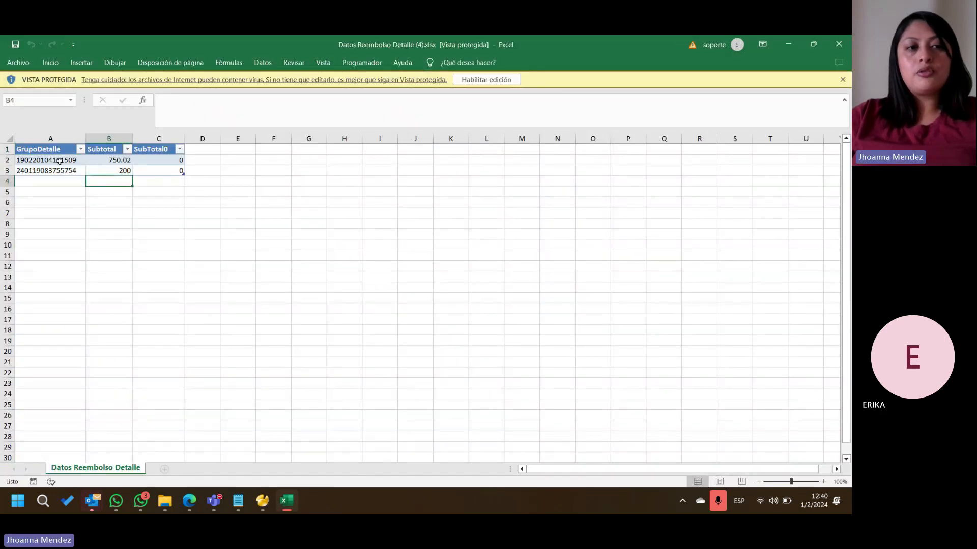
left_click_drag(59, 161, 56, 172)
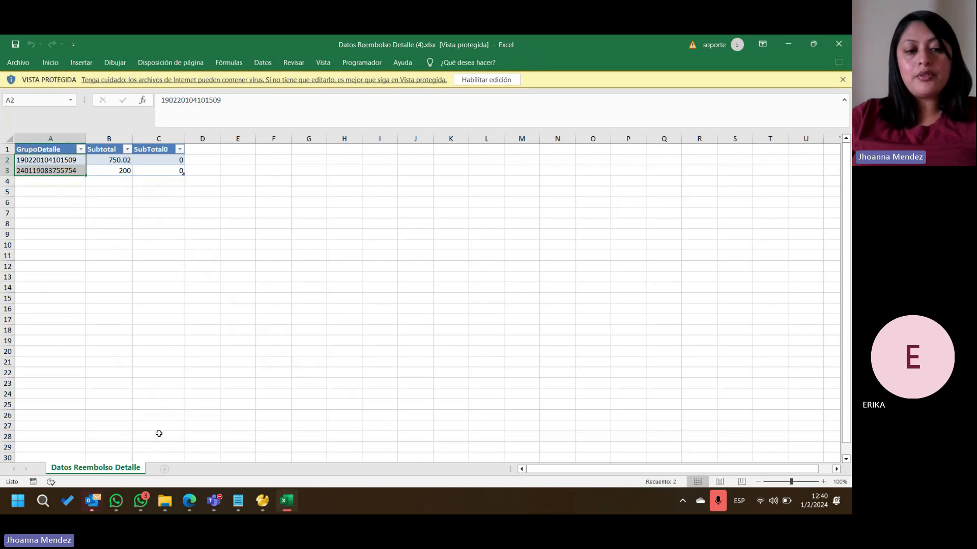
- Return to the expense entry in the browser and set the expense type to PUBLICIDAD JF and its category to MEDIOS DIGITALES
left_click(188, 500)
left_click(136, 44)
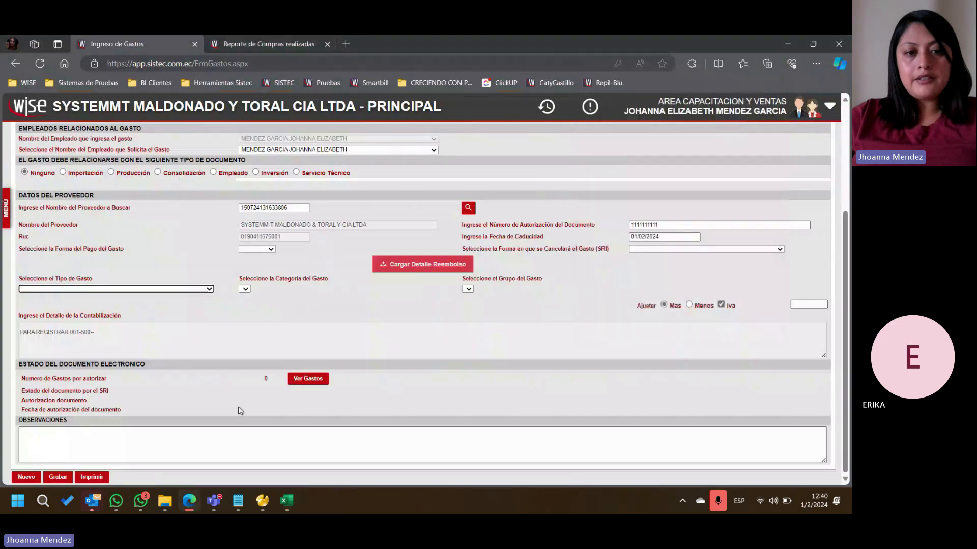
left_click(163, 289)
left_click(152, 299)
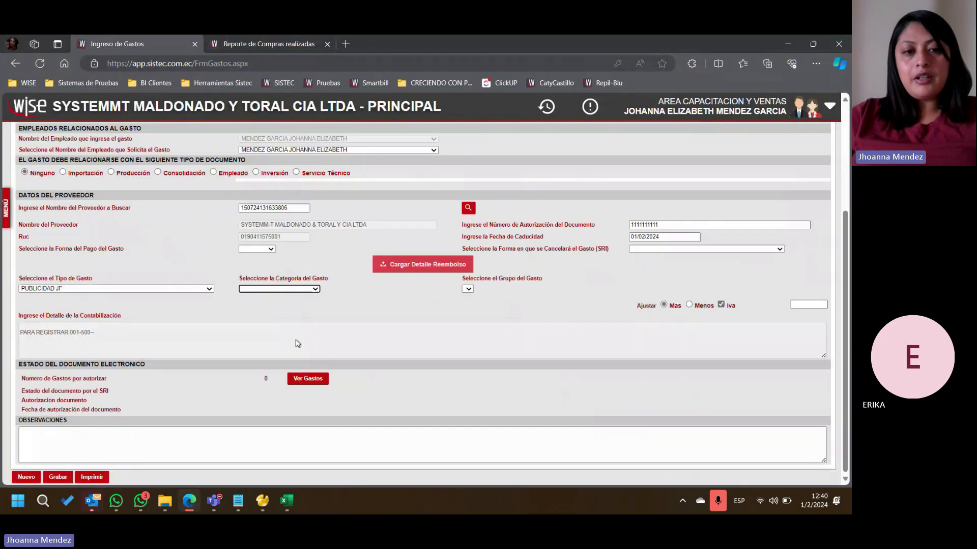
left_click(279, 289)
left_click(285, 305)
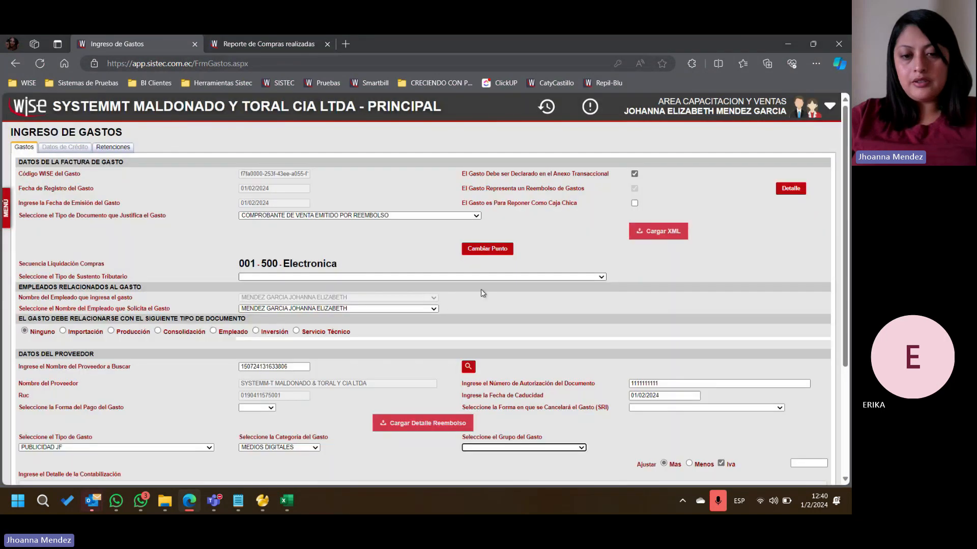
- Compare the expense group options with the GrupoDetalle codes in Datos Reembolso Detalle (4).xlsx, closing the workbook
left_click(508, 448)
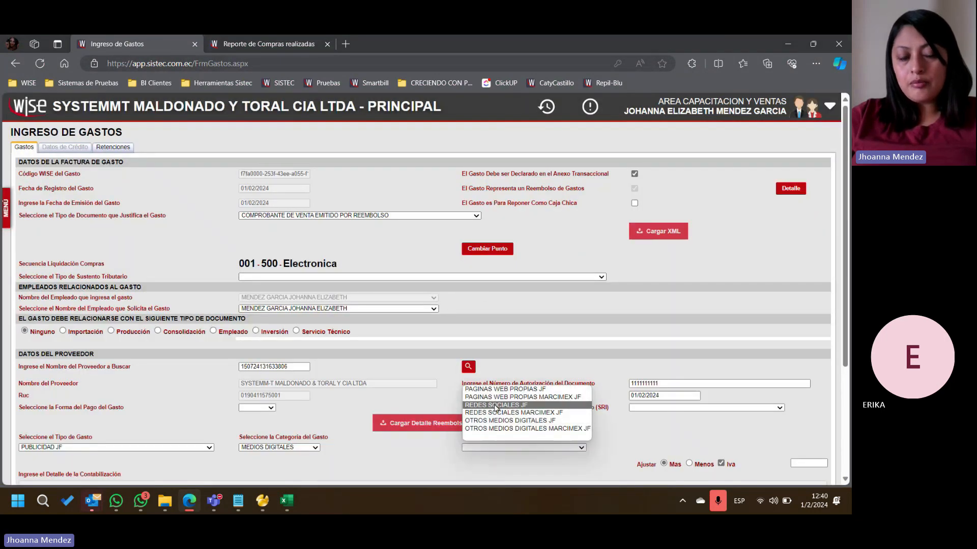
left_click(284, 502)
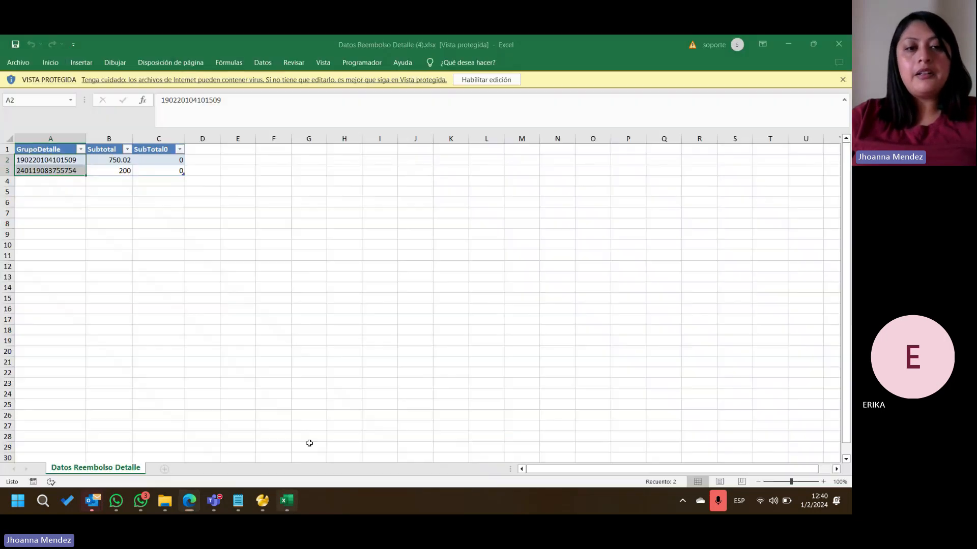
left_click(50, 170)
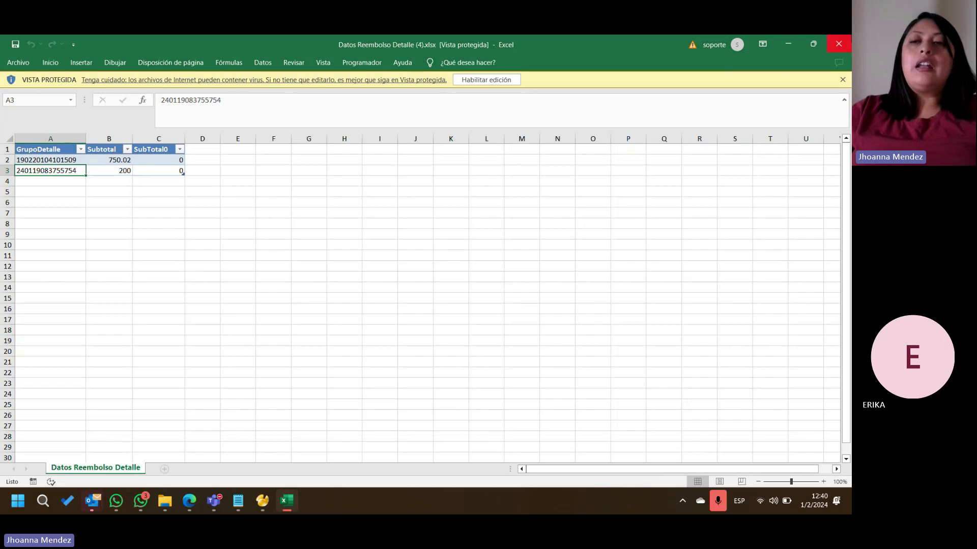
left_click(839, 42)
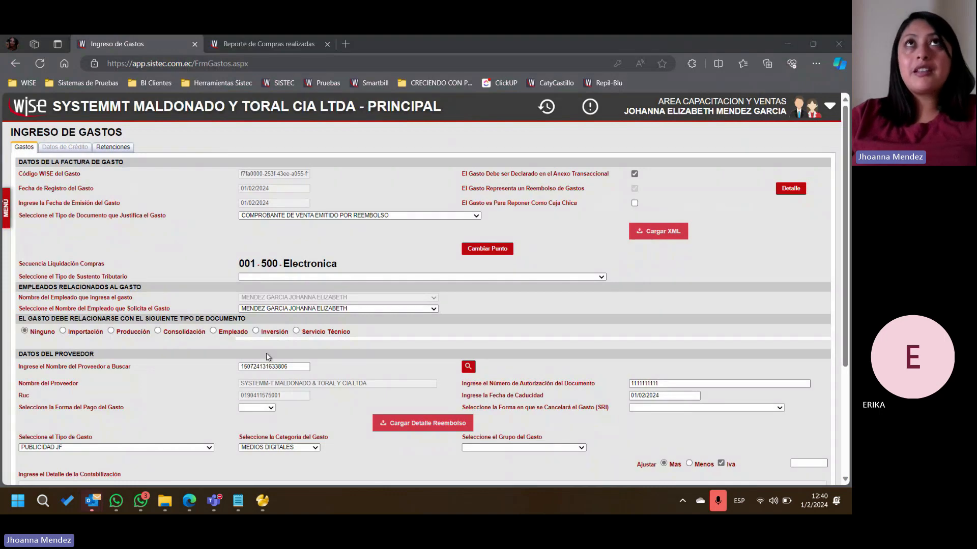
- Add an expense line for the group REDES SOCIALES MARCIMEX JF
scroll(274, 370, "down", 3)
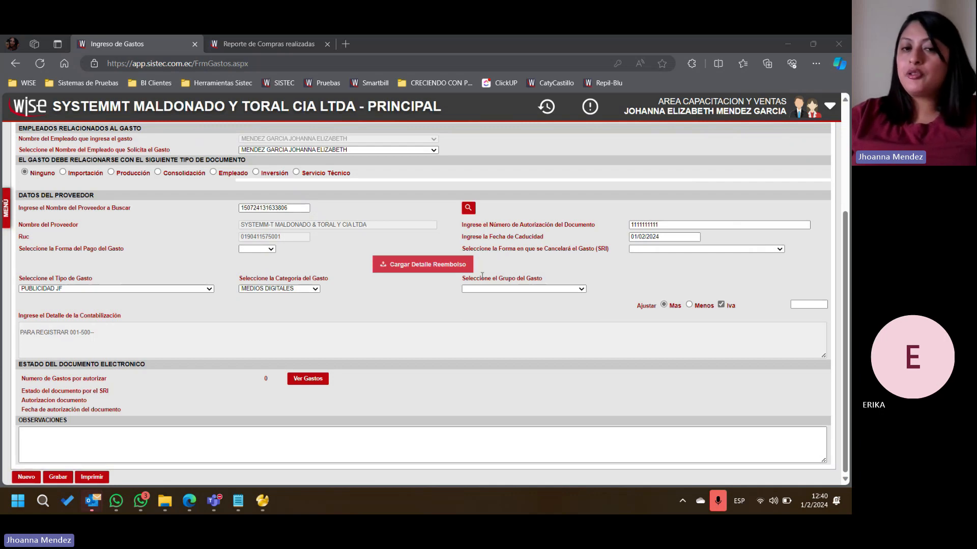
left_click(496, 290)
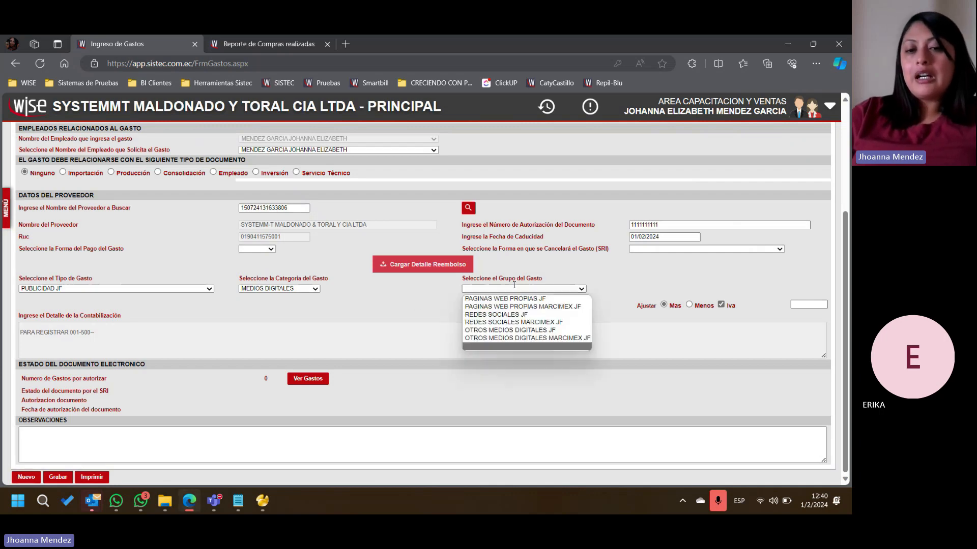
left_click(504, 322)
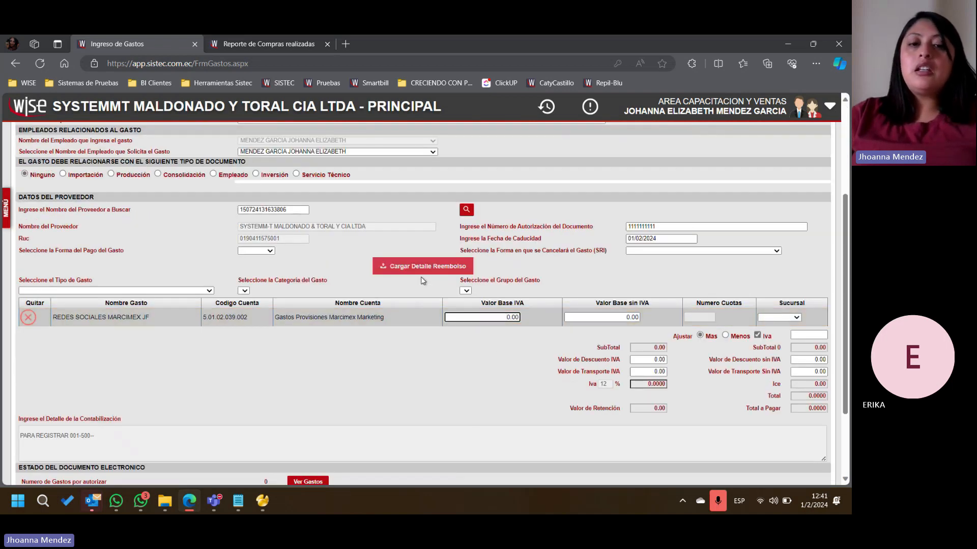
- Review the invoices loaded in the expense's reimbursement detail, closing the detail again
scroll(454, 268, "up", 3)
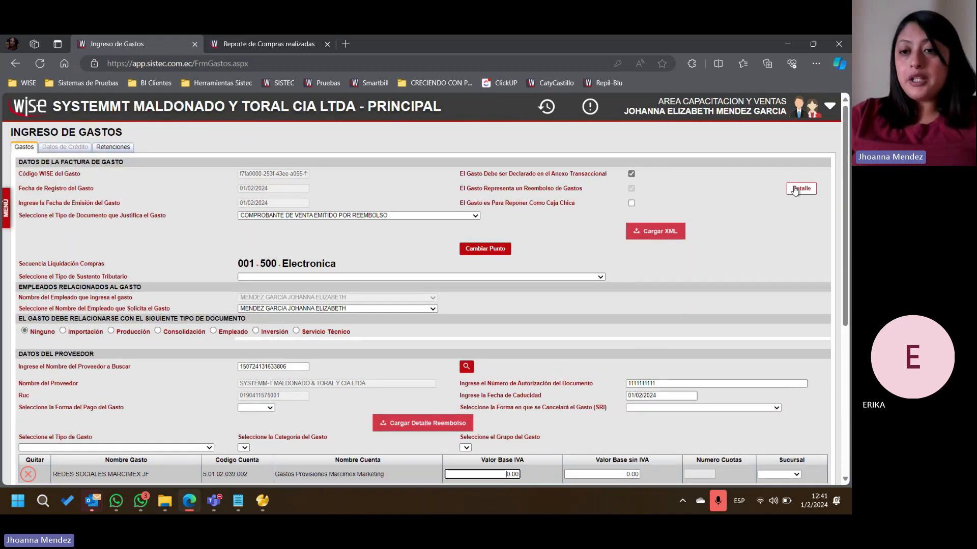
left_click(801, 188)
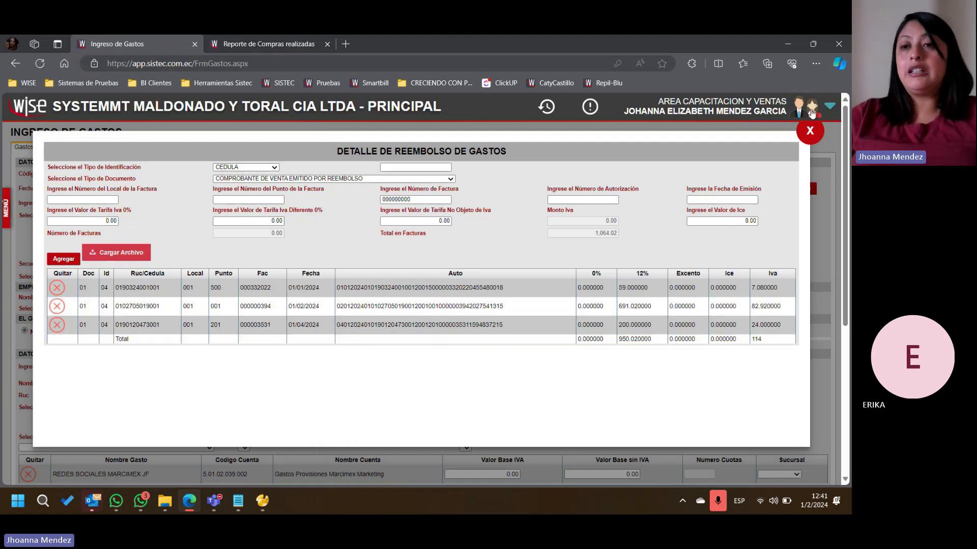
left_click(810, 131)
- Try to load Datos Reembolso Detalle (4).xlsx from the Descargas folder into the expense lines through the reimbursement detail upload
scroll(516, 316, "down", 3)
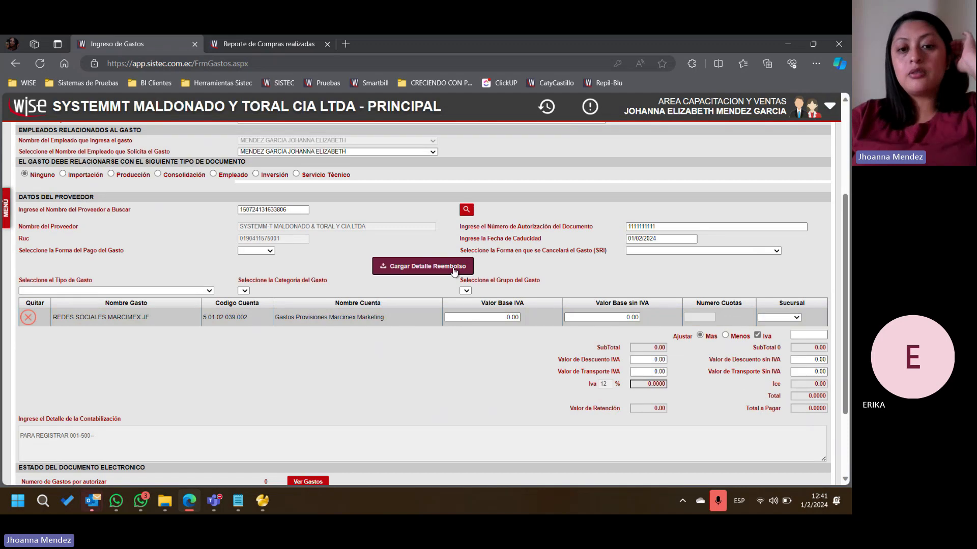
left_click(422, 273)
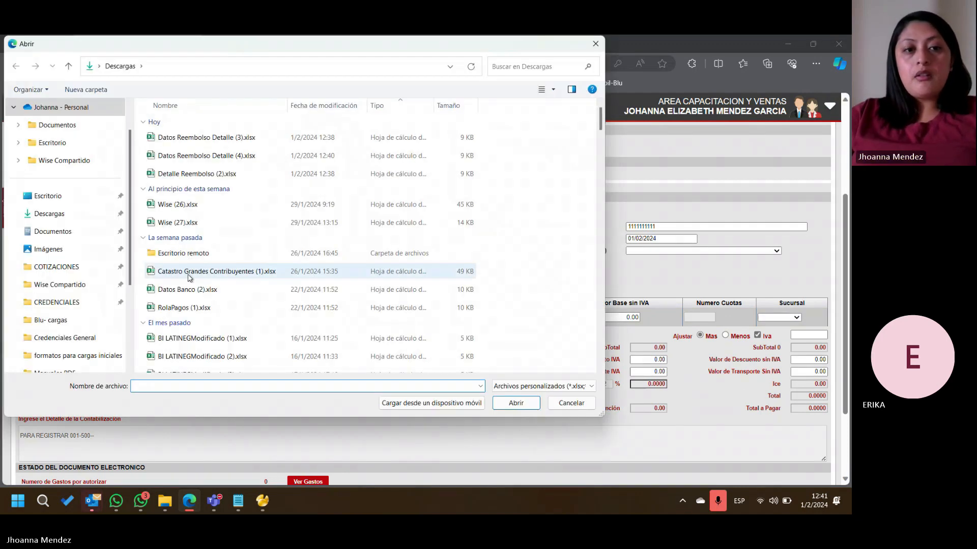
left_click(214, 137)
left_click(248, 157)
left_click(515, 404)
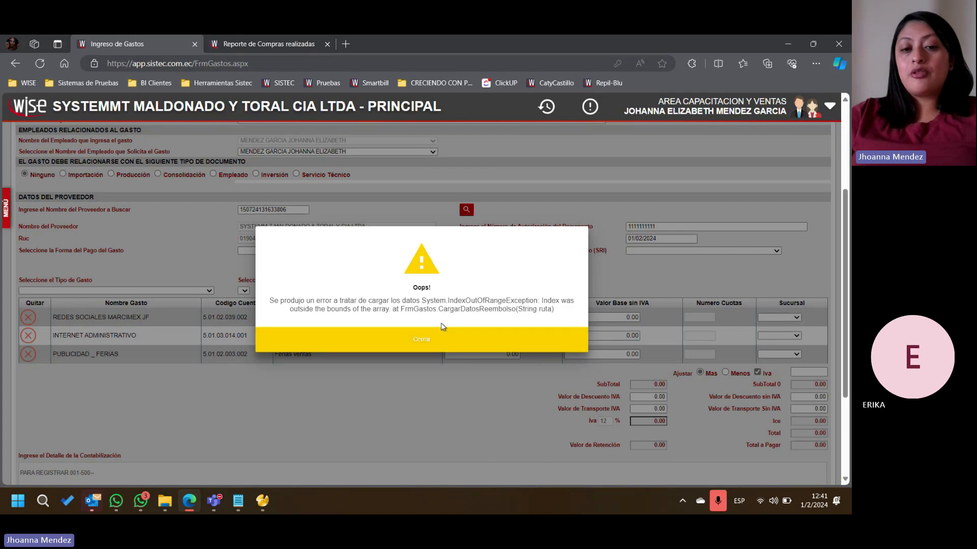
- Read the load error text and look over the completed purchases report's export options, returning to the expense entry
left_click_drag(284, 300, 558, 312)
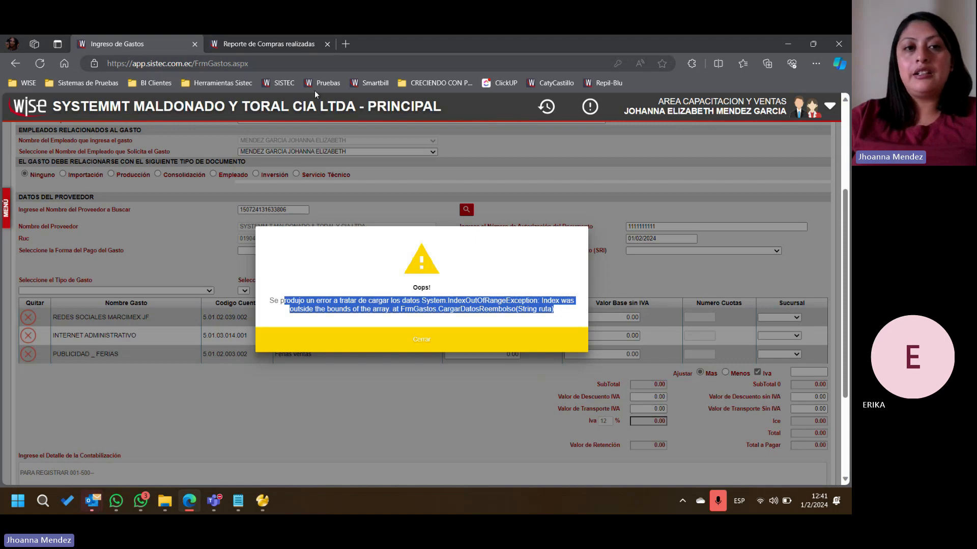
left_click(270, 44)
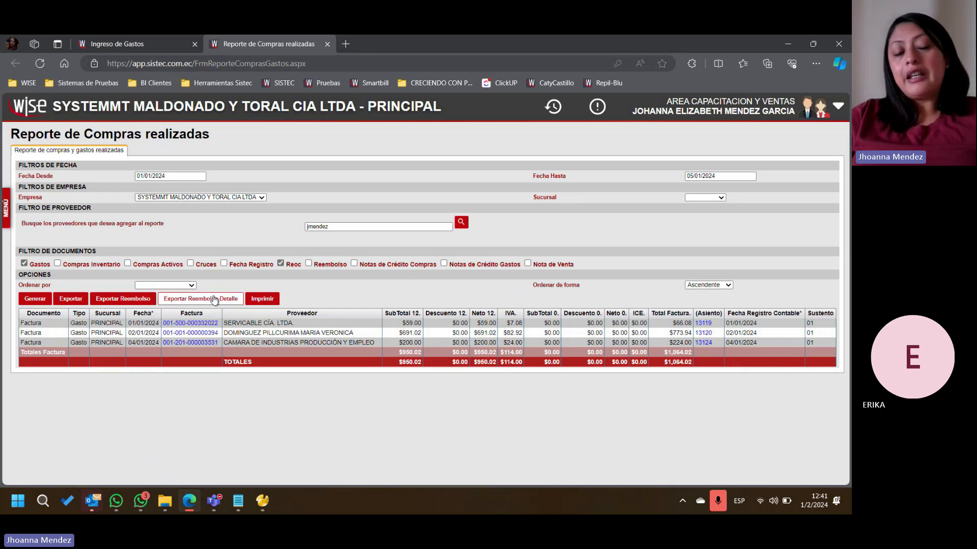
left_click(139, 46)
scroll(407, 255, "up", 3)
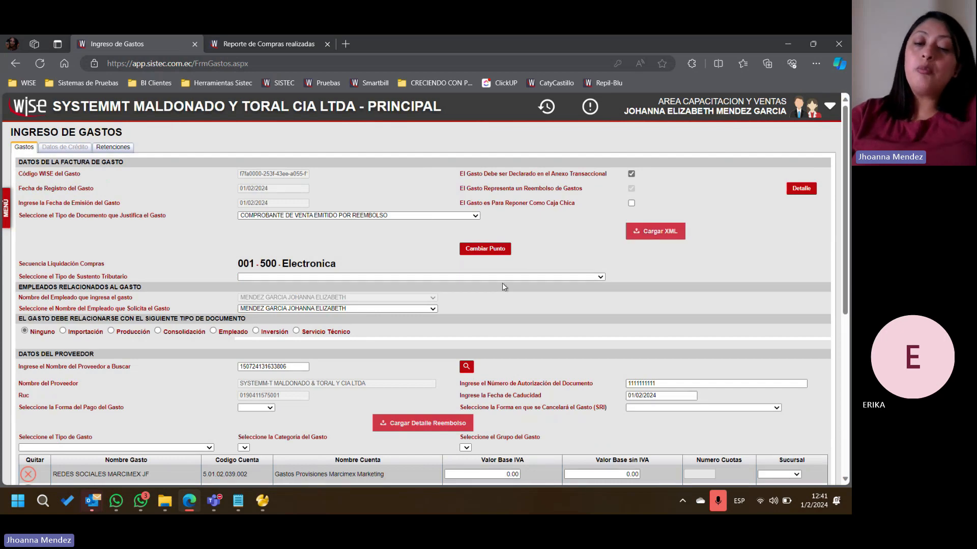
- Load Datos Reembolso Detalle (3).xlsx from the Descargas folder into the expense lines
left_click(463, 430)
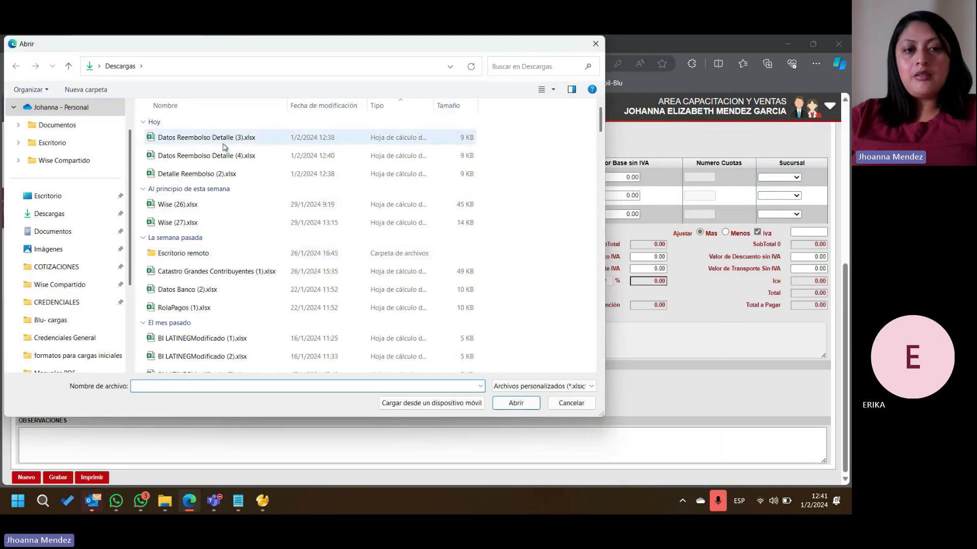
left_click(223, 138)
left_click(504, 405)
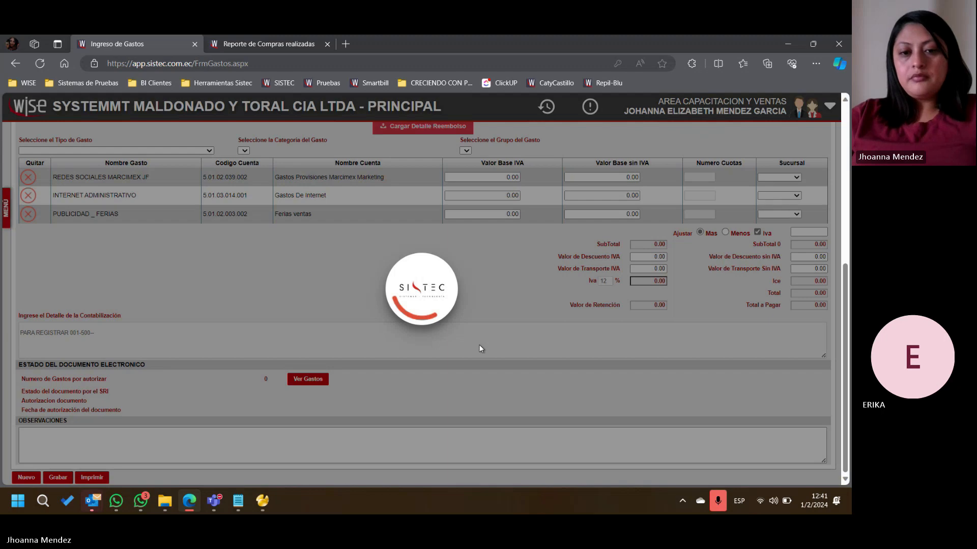
- Read the load error text in full and close the message
left_click_drag(351, 309, 524, 309)
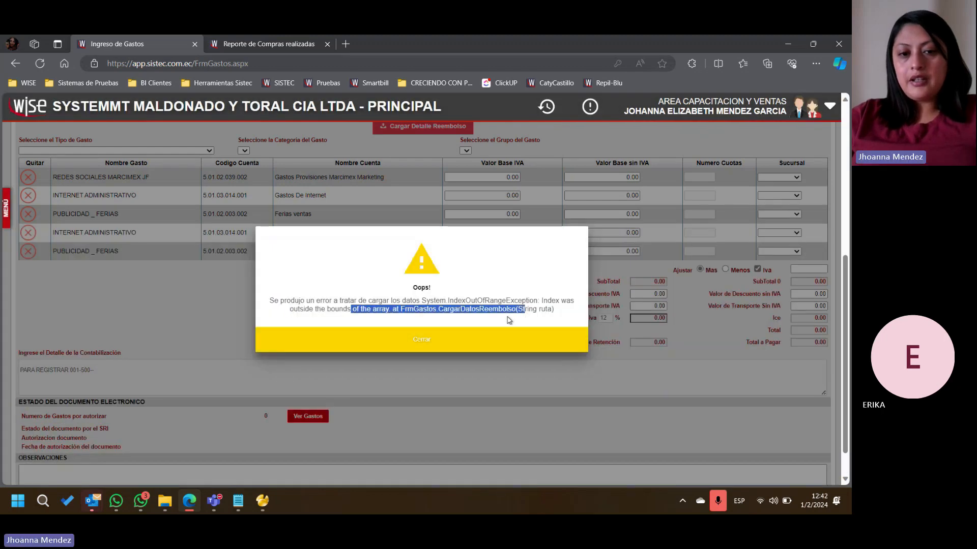
left_click_drag(562, 283, 558, 318)
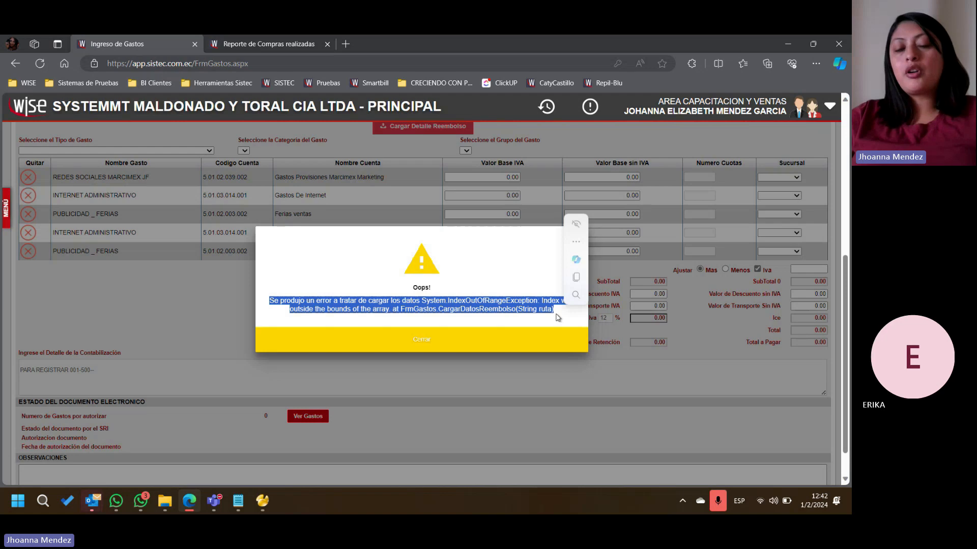
left_click(557, 349)
scroll(479, 266, "up", 3)
left_click(424, 283)
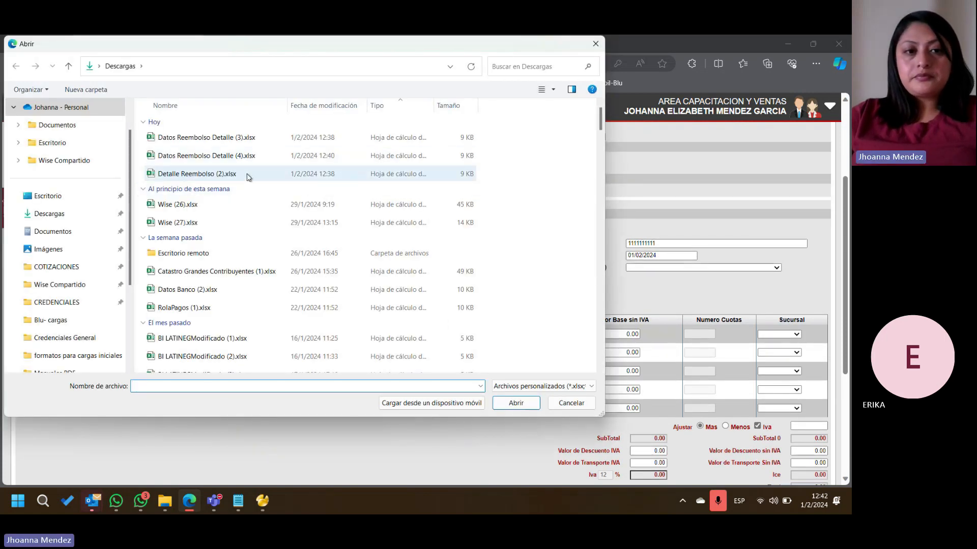
left_click(571, 403)
- Delete the three reimbursement Excel files dated today from the Descargas folder in File Explorer, closing the folder window
left_click(164, 501)
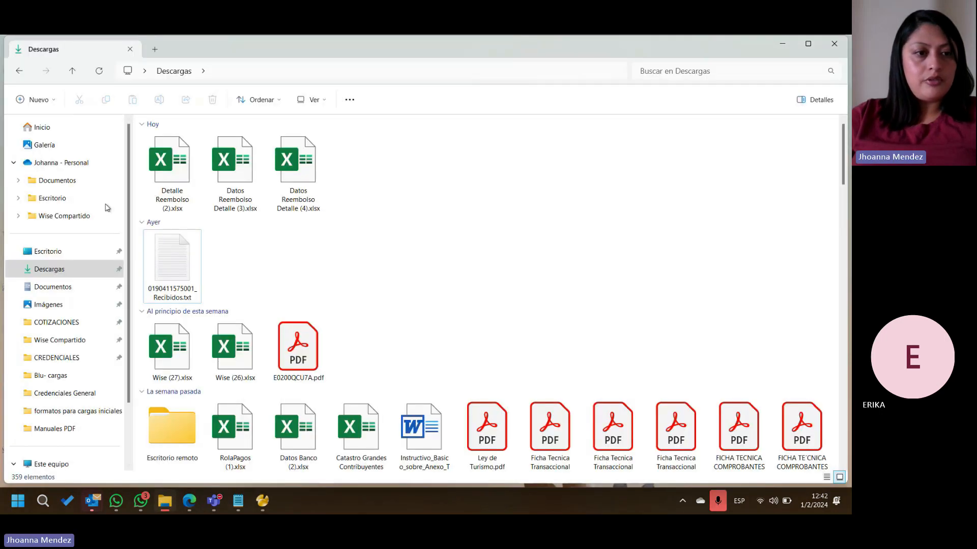
left_click(66, 272)
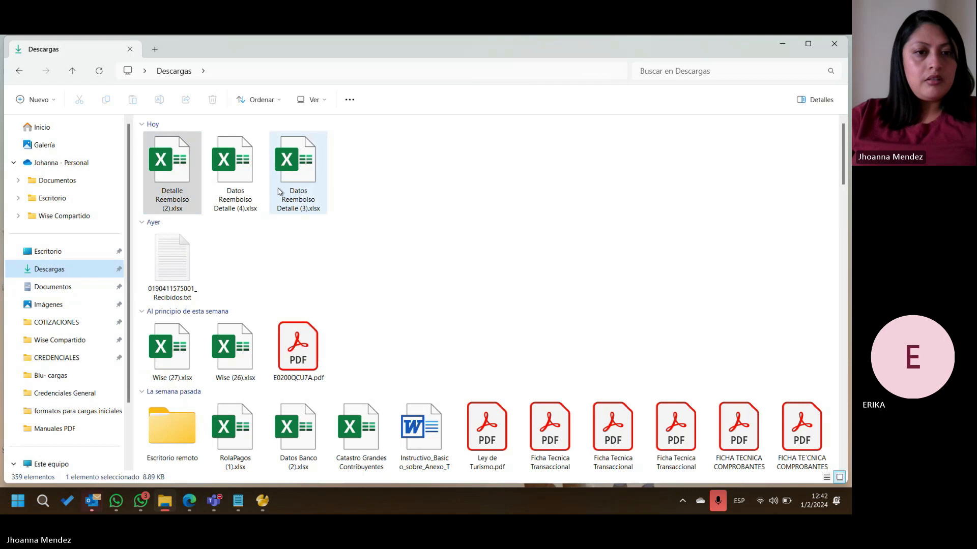
left_click(279, 191, "shift")
key("shift+Delete")
key("Escape")
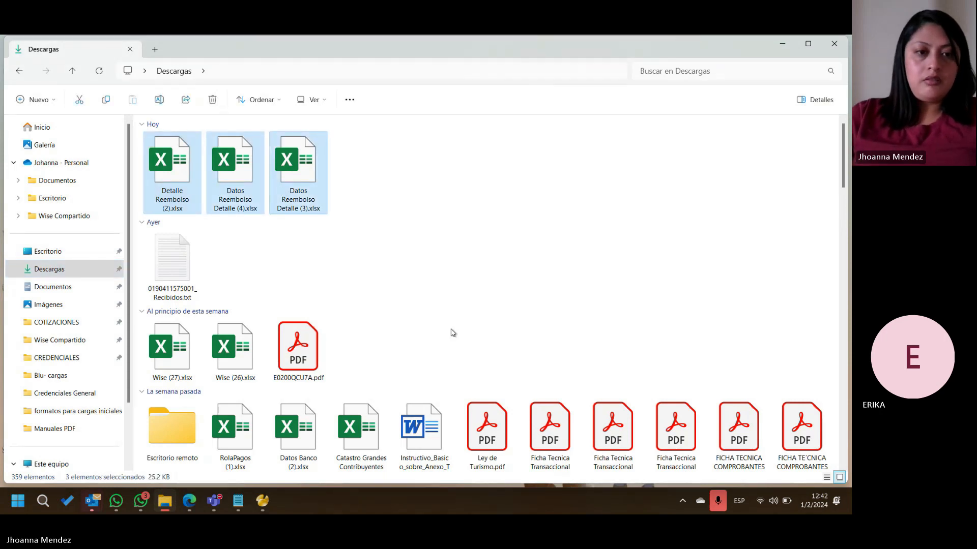
left_click(834, 44)
- Export the reimbursement detail again from the completed purchases report in Edge and load the new file into the expense lines
left_click(190, 501)
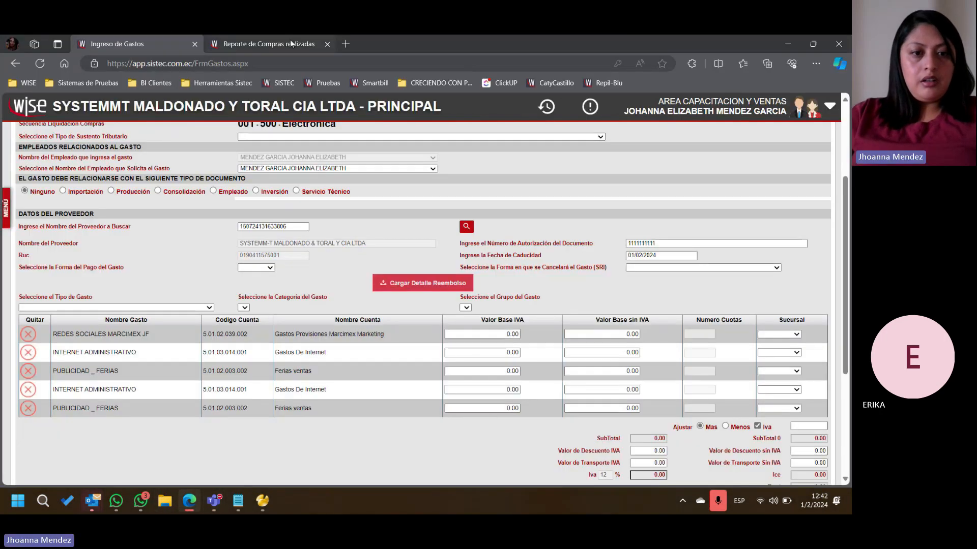
left_click(290, 39)
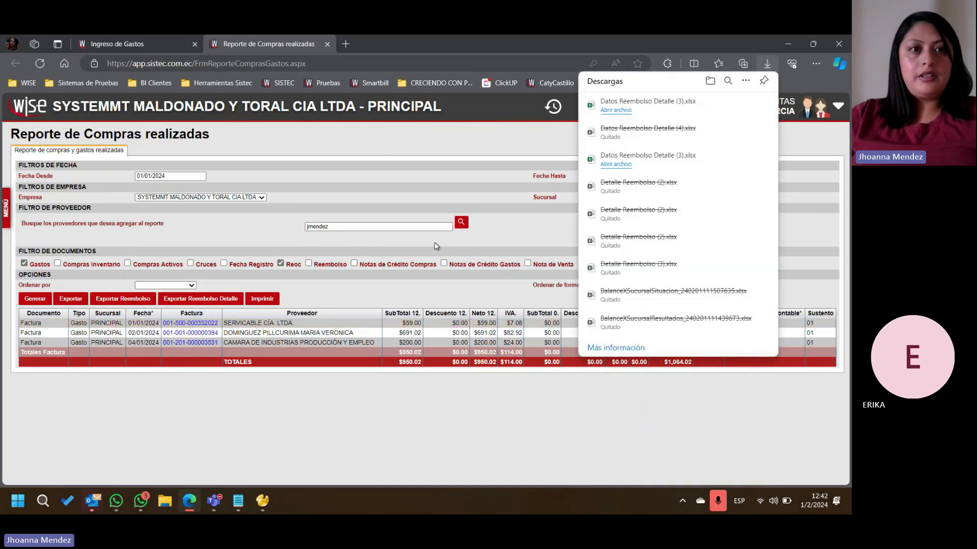
left_click(108, 46)
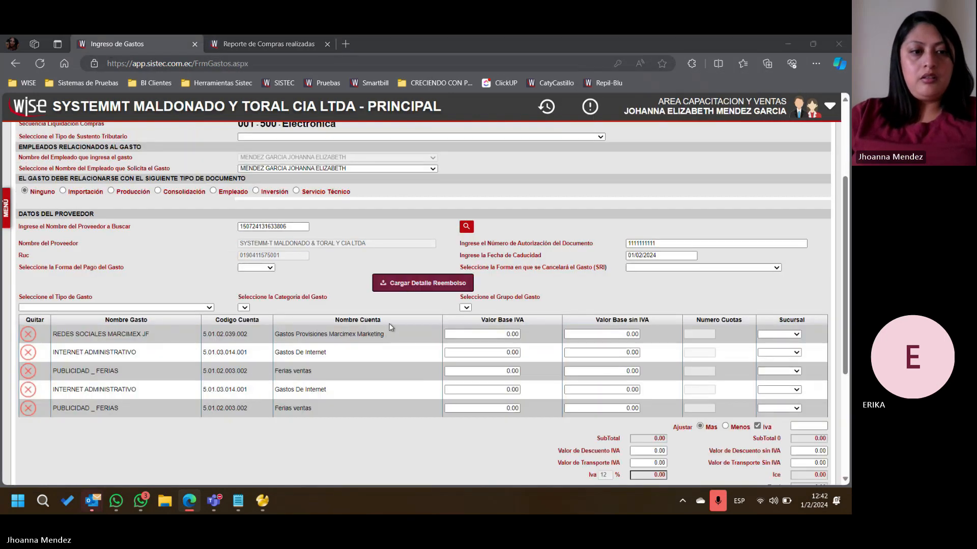
left_click(423, 283)
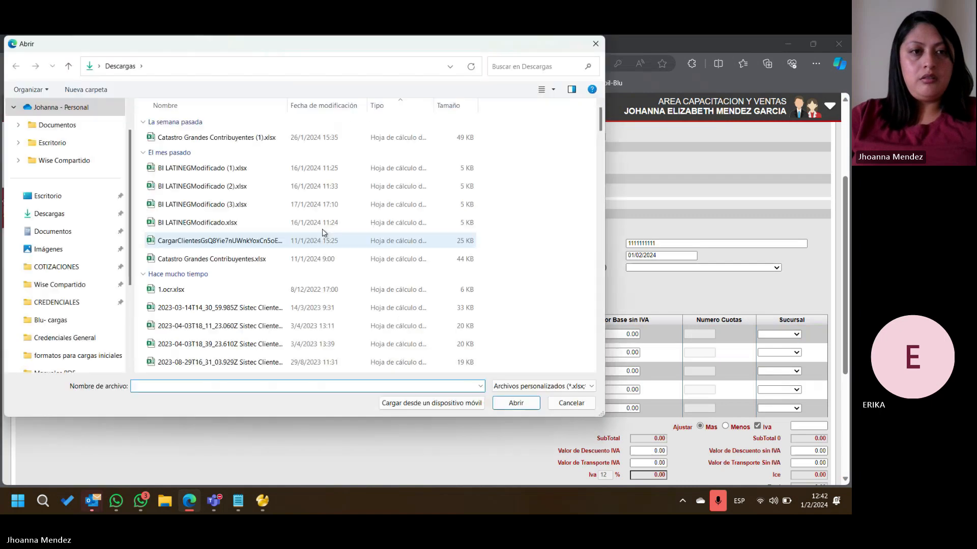
left_click(218, 136)
left_click(516, 402)
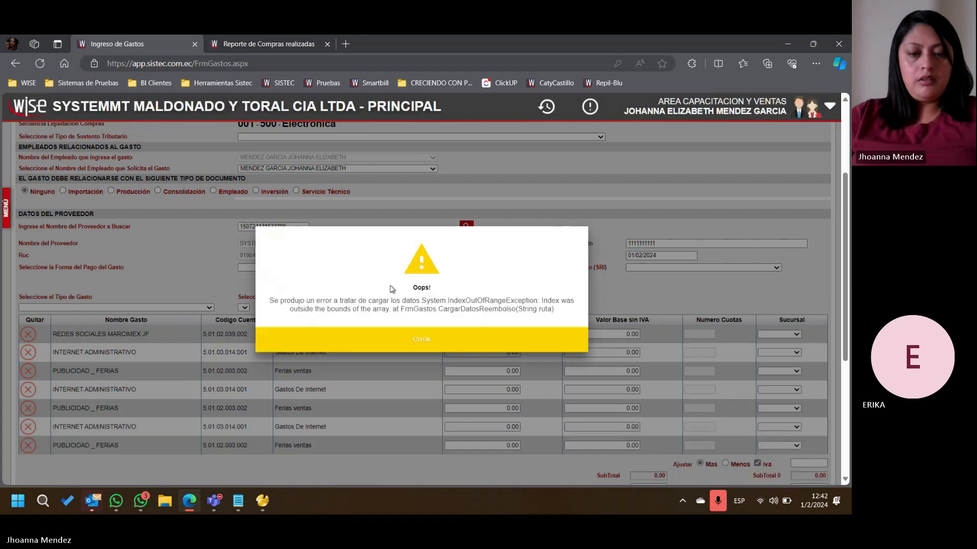
left_click(403, 346)
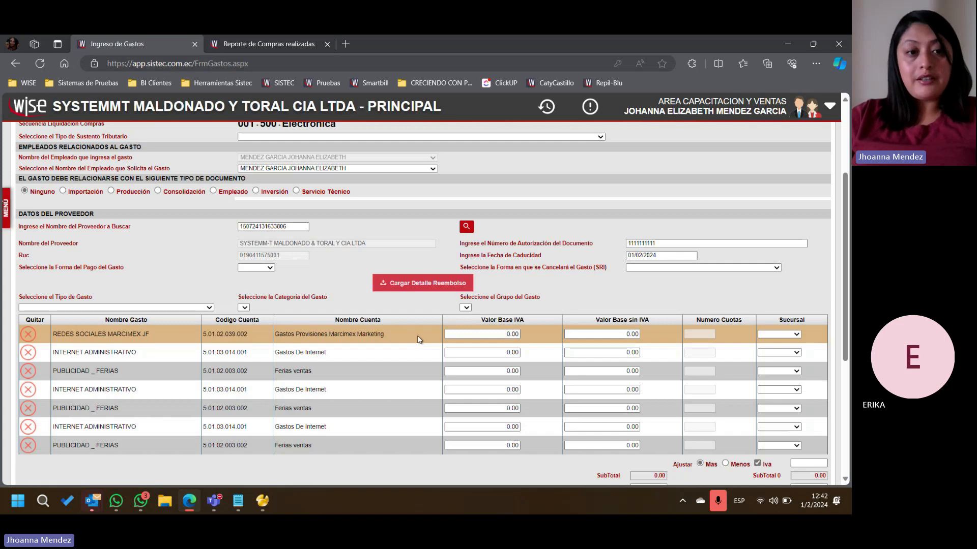
- Review the account names of the repeated expense lines against the completed purchases report
left_click(268, 44)
left_click(152, 41)
scroll(376, 246, "down", 3)
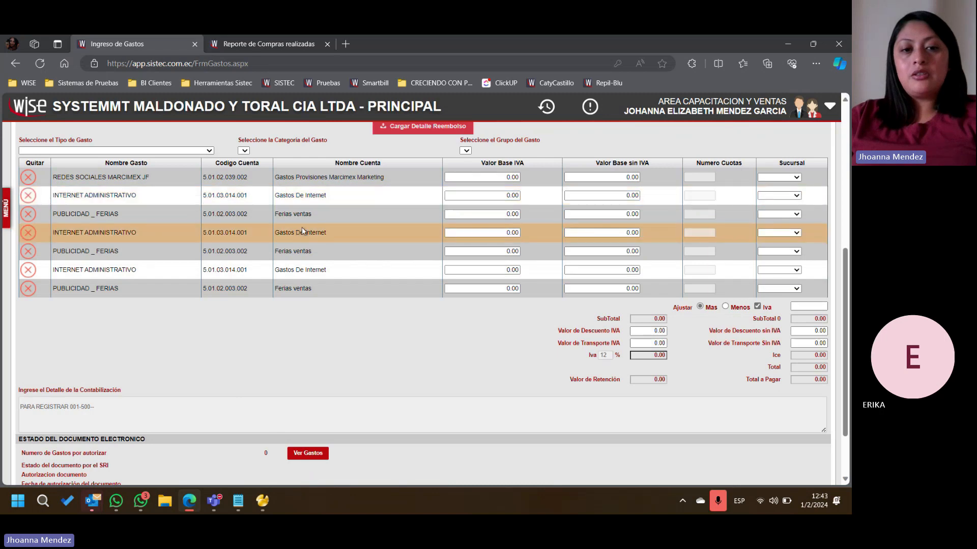
left_click_drag(296, 195, 336, 198)
left_click_drag(276, 214, 345, 235)
left_click_drag(275, 252, 328, 252)
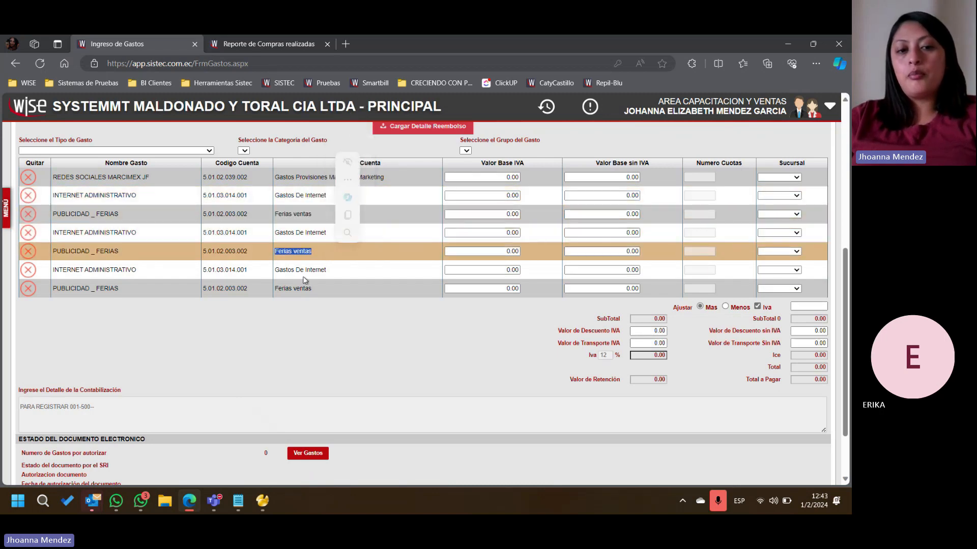
left_click_drag(279, 271, 344, 275)
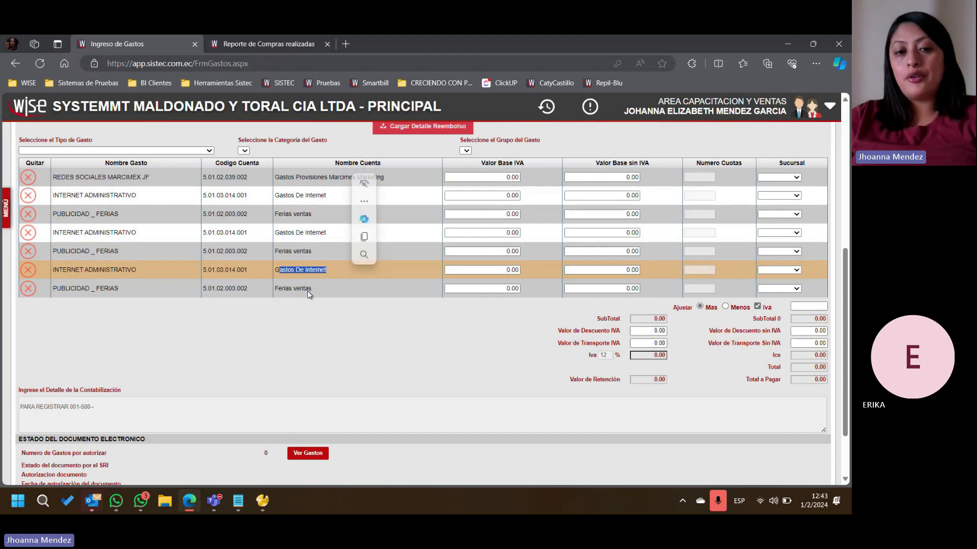
- Remove the four repeated INTERNET ADMINISTRATIVO and PUBLICIDAD _ FERIAS lines from the end of the expense grid
left_click(29, 290)
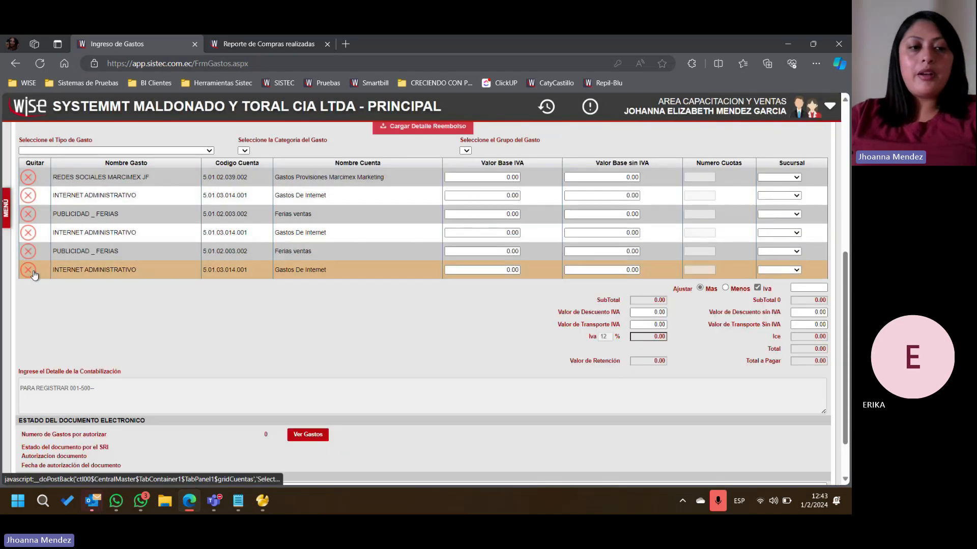
left_click(28, 269)
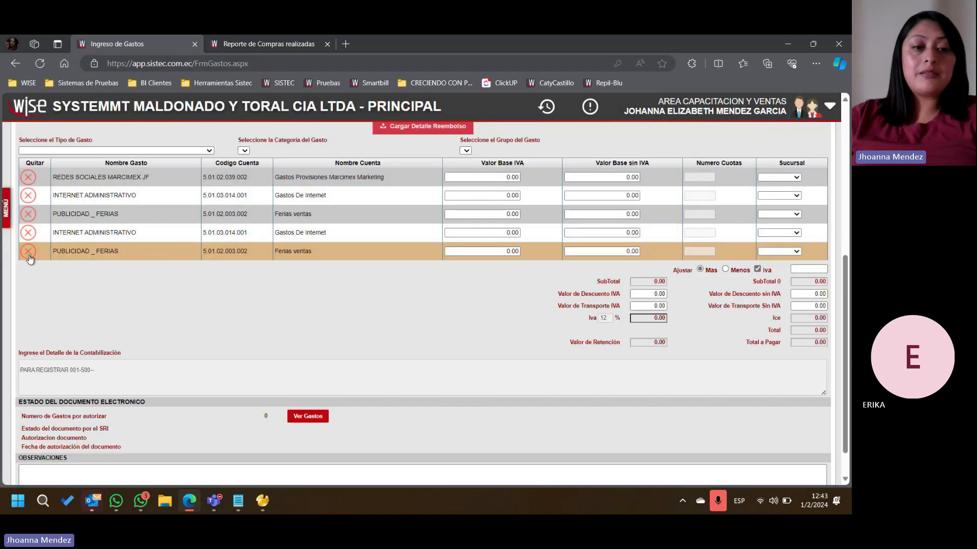
left_click(29, 255)
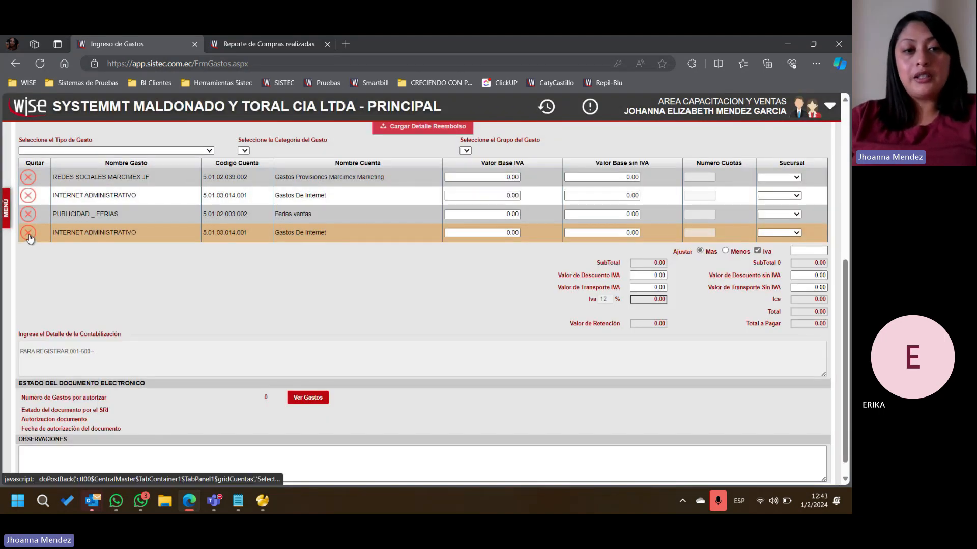
left_click(28, 234)
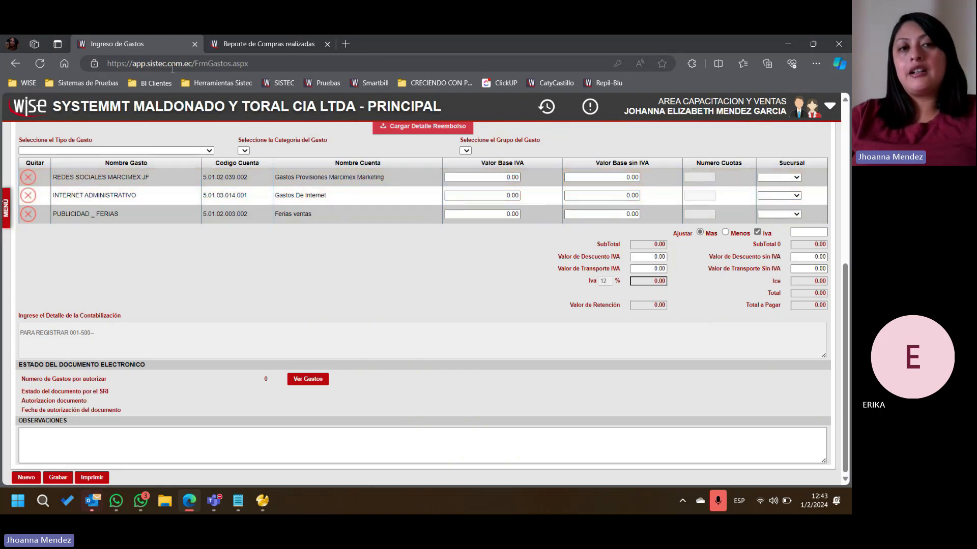
- Compare the completed purchases report with the remaining expense lines and look at the expense's reimbursement detail
left_click(240, 46)
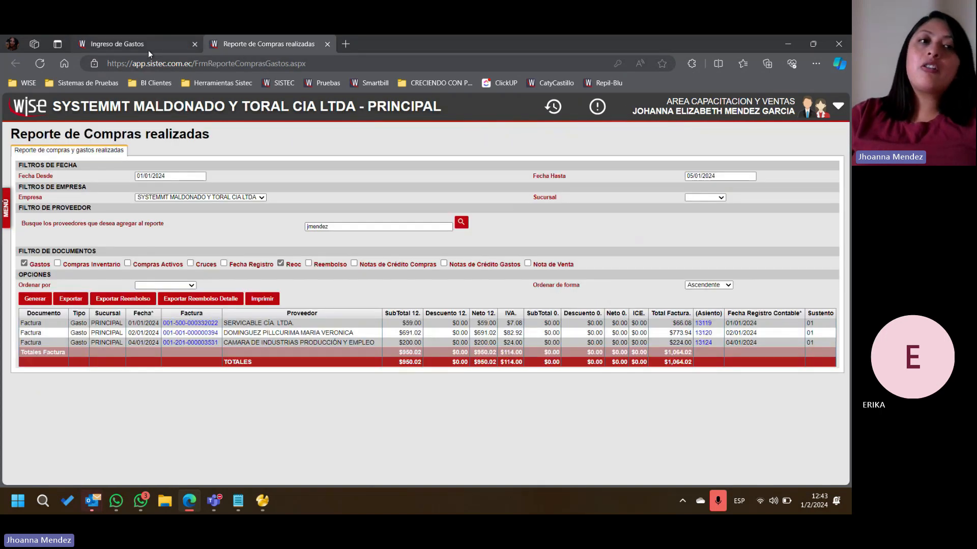
left_click(160, 44)
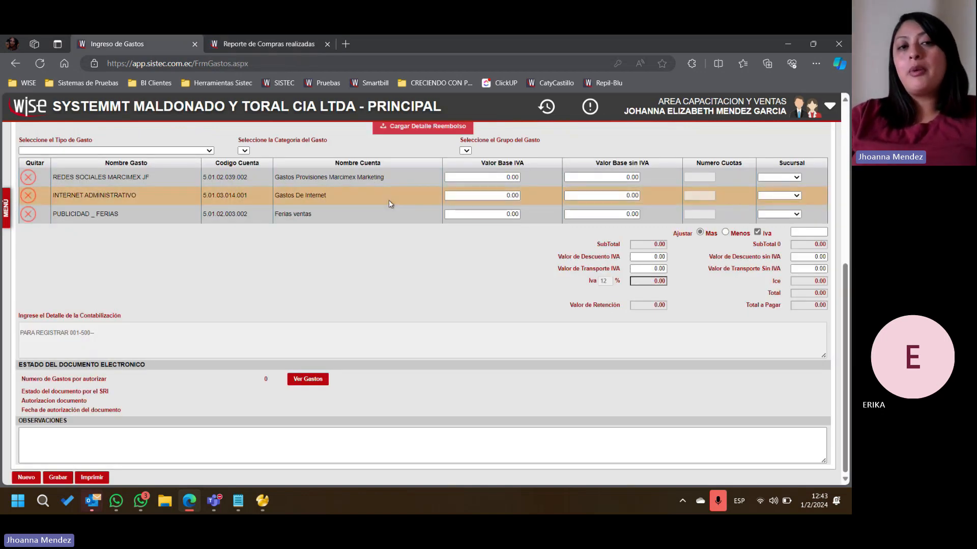
left_click(248, 43)
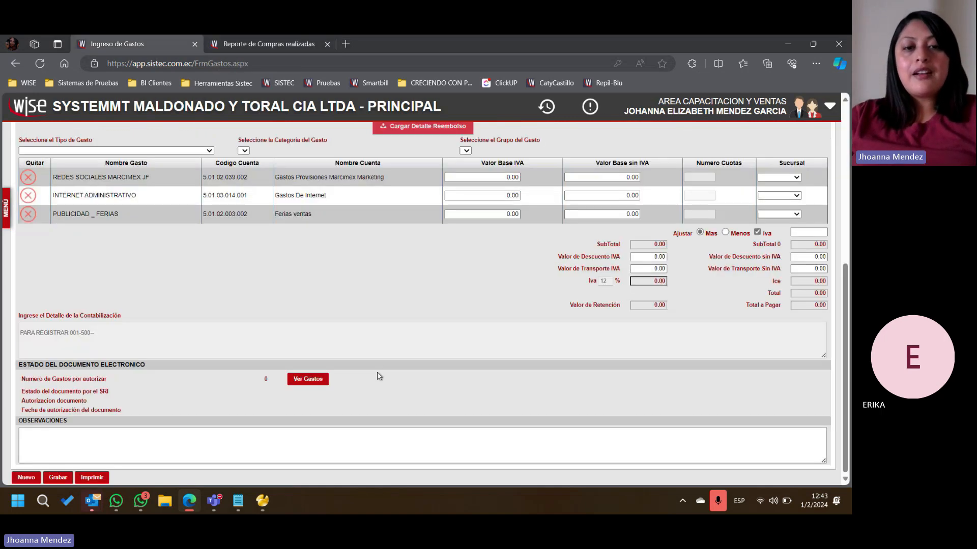
left_click(150, 48)
scroll(364, 307, "up", 3)
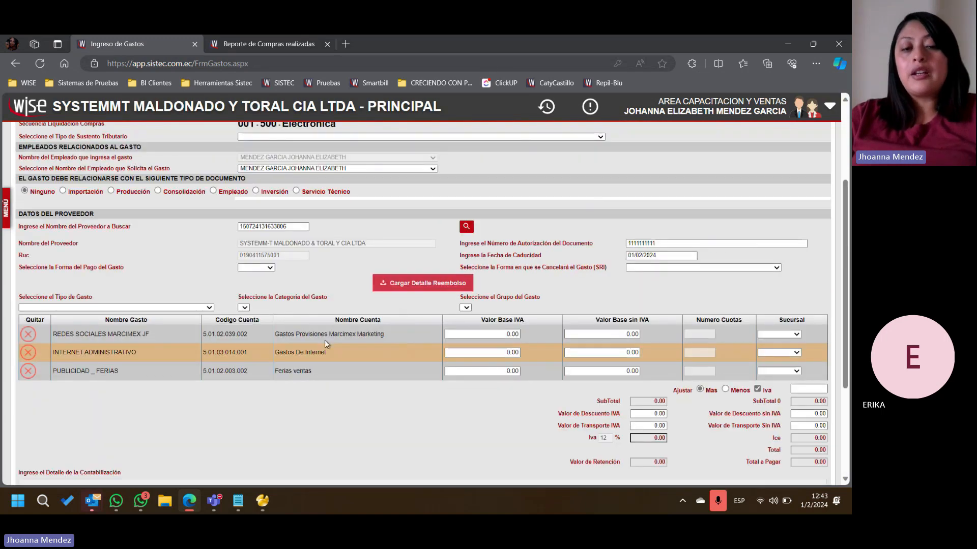
scroll(393, 329, "up", 3)
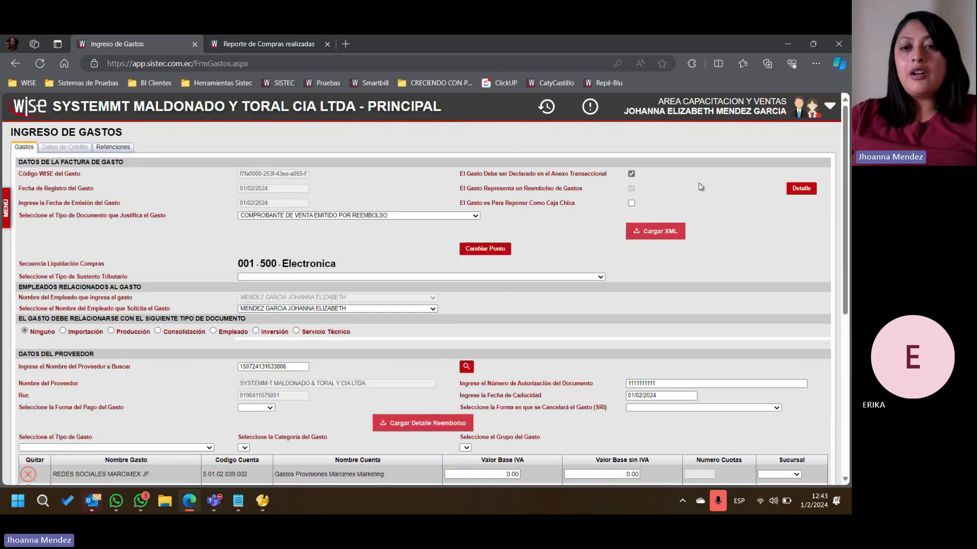
left_click(798, 194)
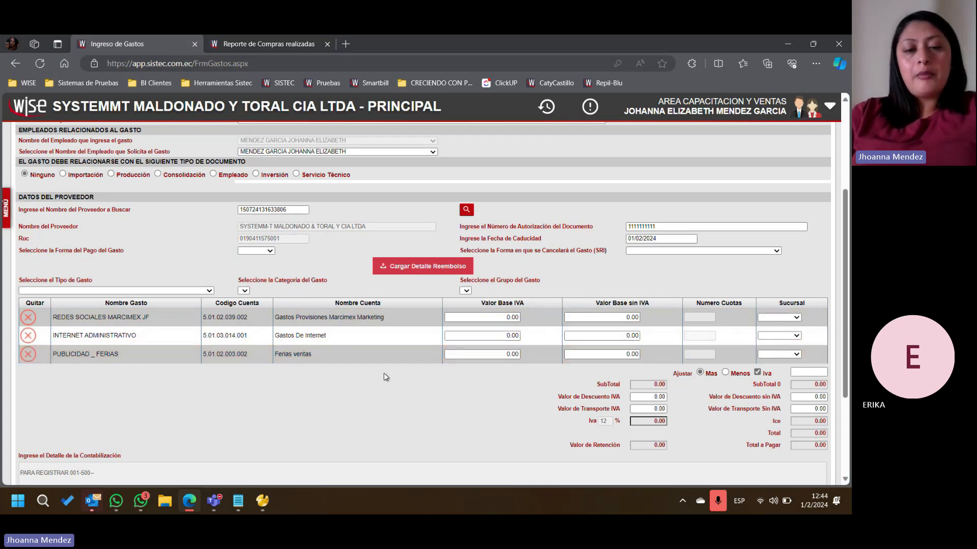
- Examine the expense form's remaining fields, including the tax support type, supplier data, line values and observations
scroll(383, 373, "up", 3)
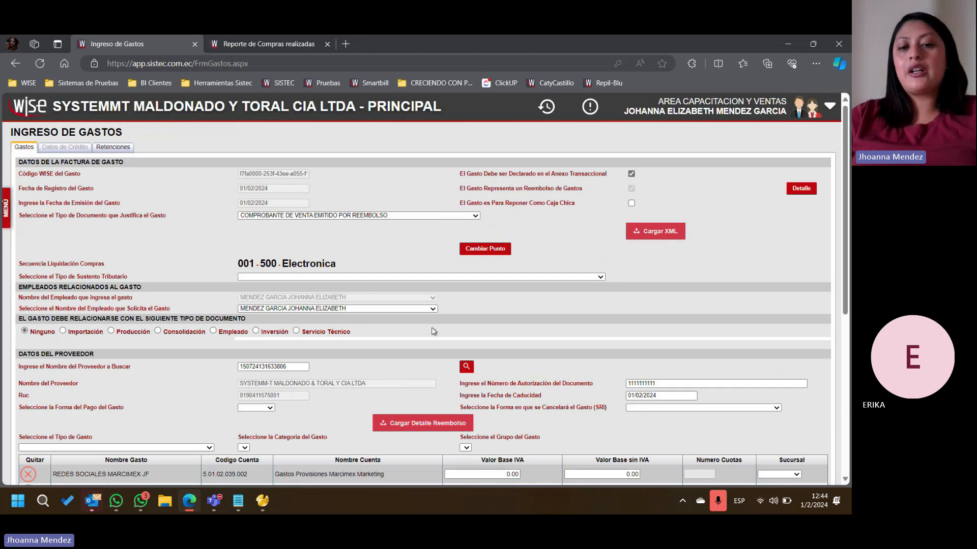
scroll(432, 330, "down", 3)
scroll(386, 338, "up", 3)
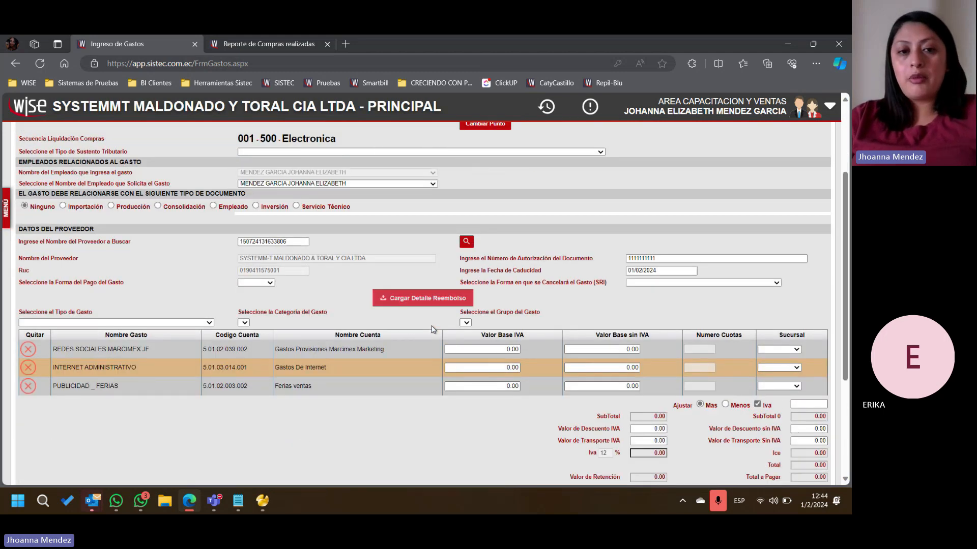
left_click_drag(63, 277, 163, 284)
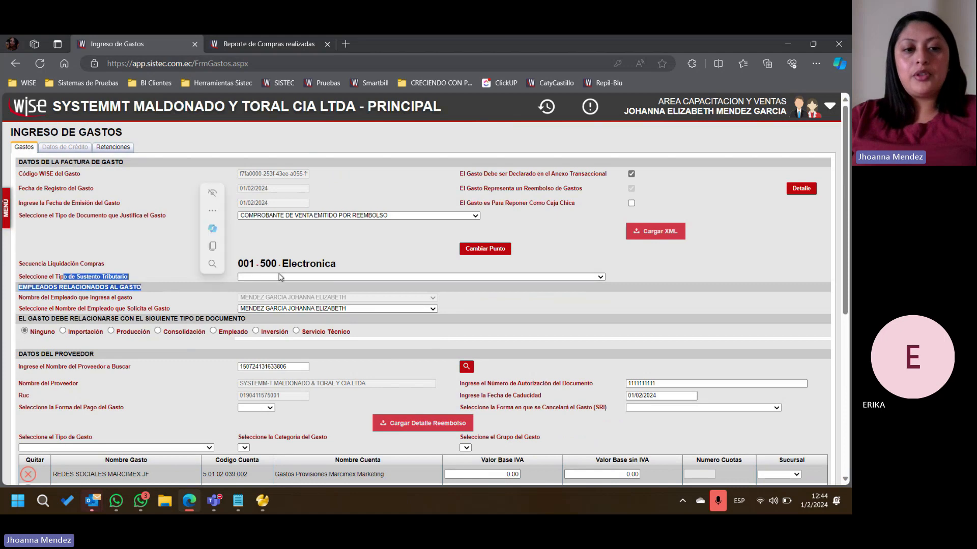
left_click(279, 277)
left_click(279, 277)
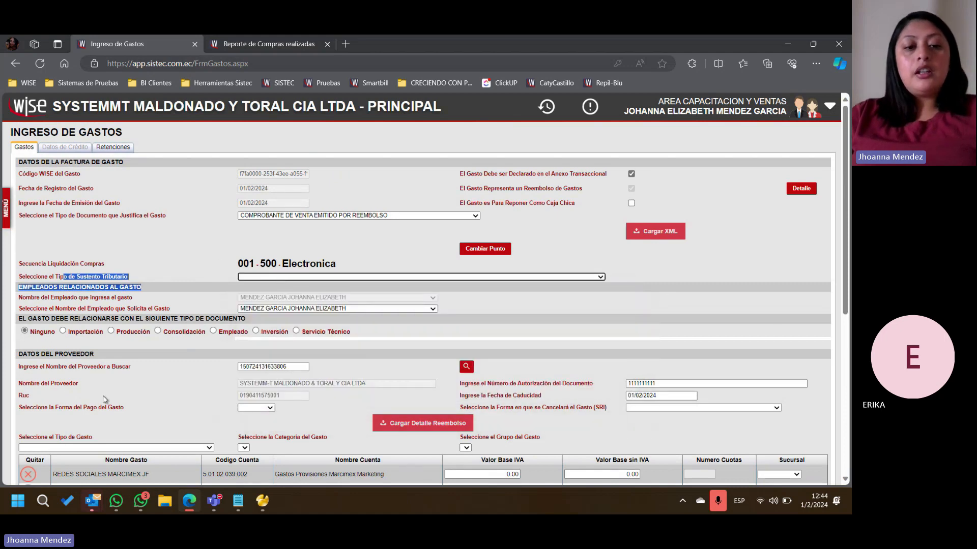
scroll(107, 397, "down", 2)
scroll(107, 390, "down", 1)
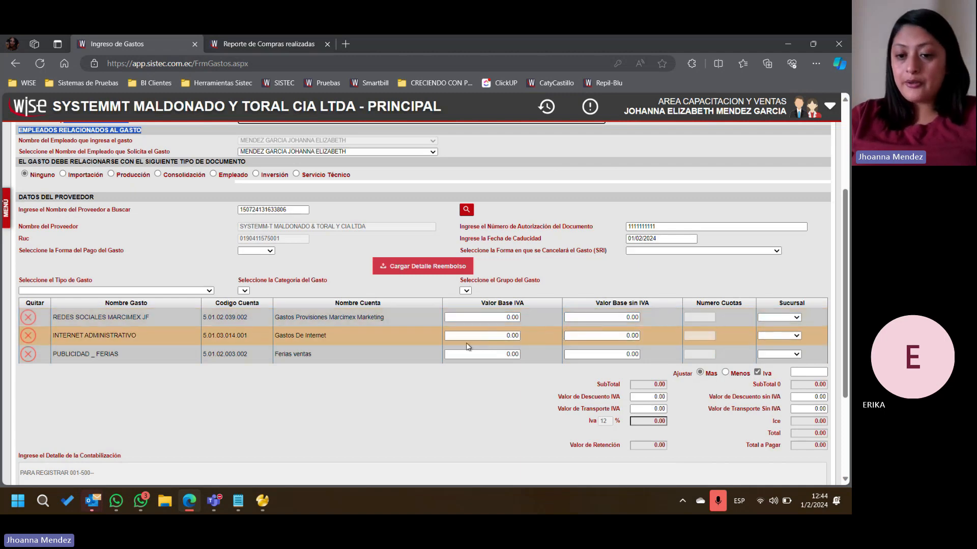
scroll(467, 346, "down", 3)
left_click(157, 436)
scroll(127, 179, "up", 6)
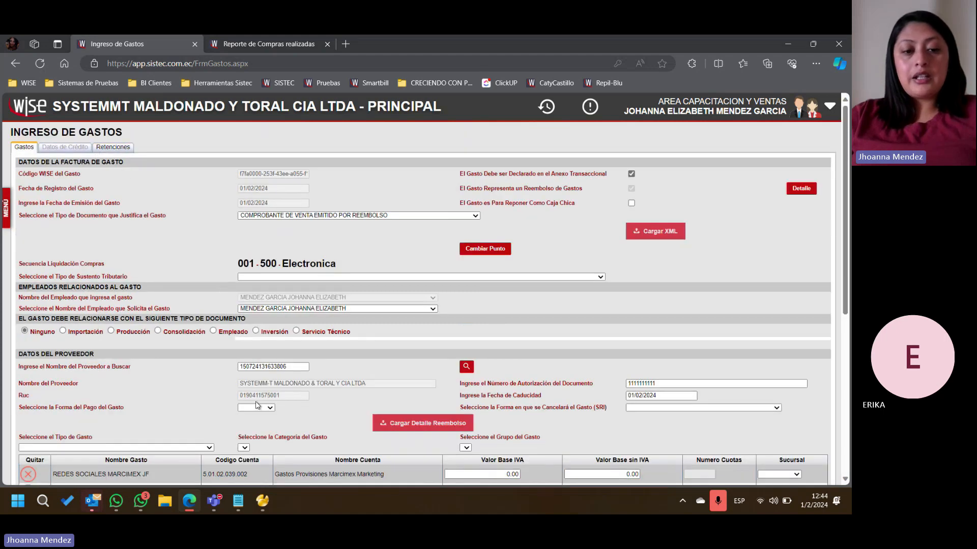
- Look over the expense's withholding data and the invoices in its reimbursement detail, closing the detail again
left_click(114, 147)
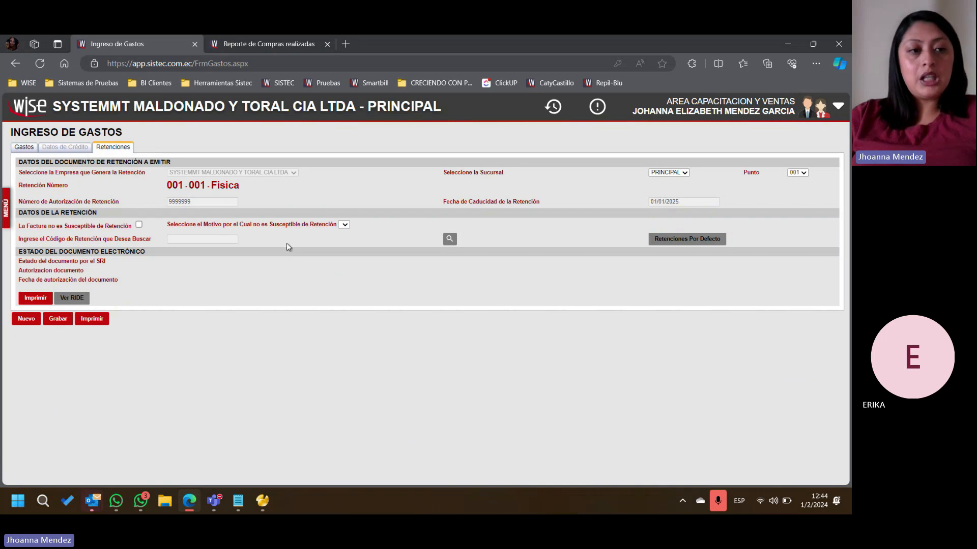
left_click(24, 147)
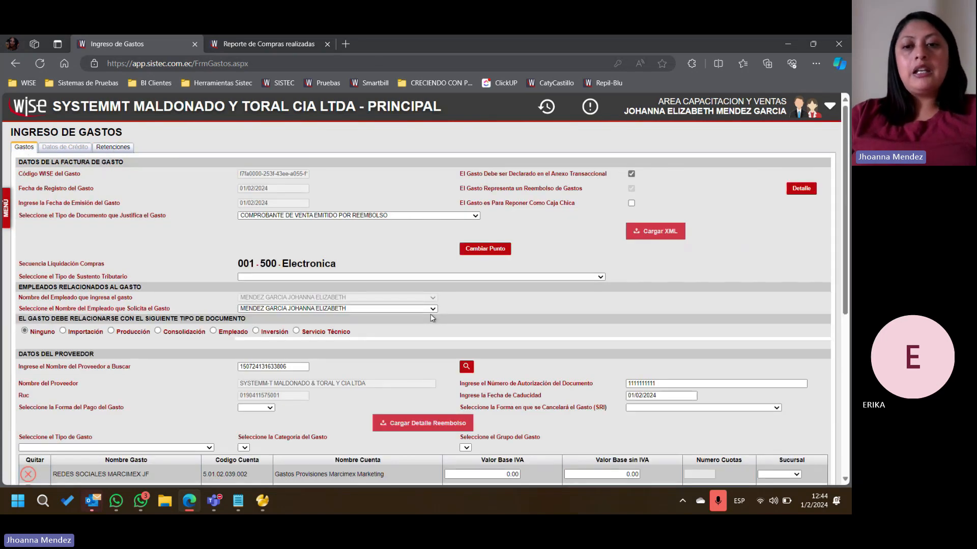
left_click(812, 190)
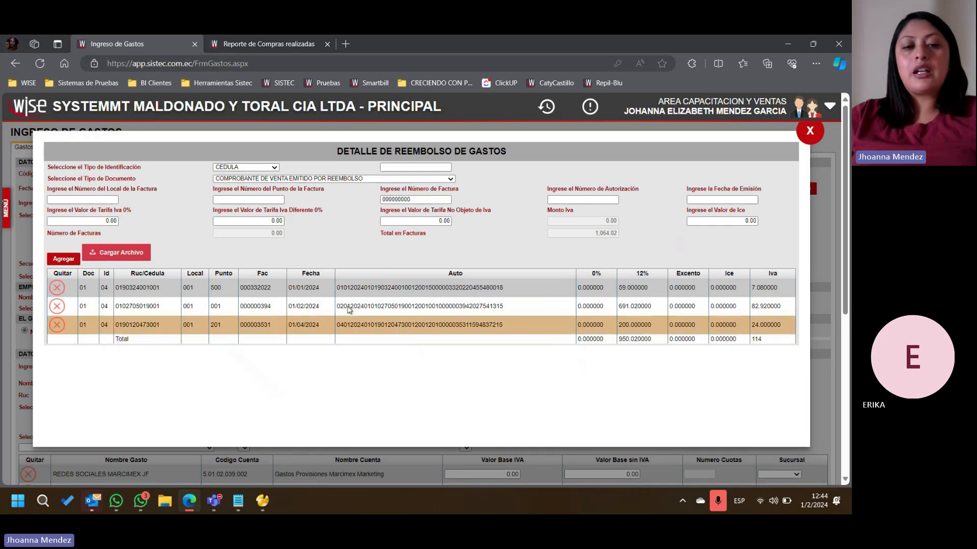
left_click(811, 132)
scroll(540, 307, "down", 3)
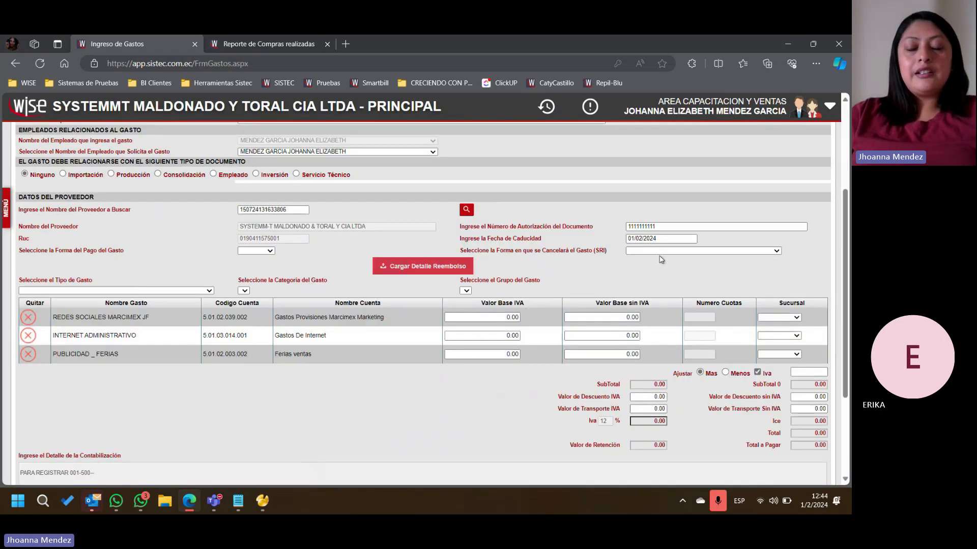
scroll(758, 176, "up", 3)
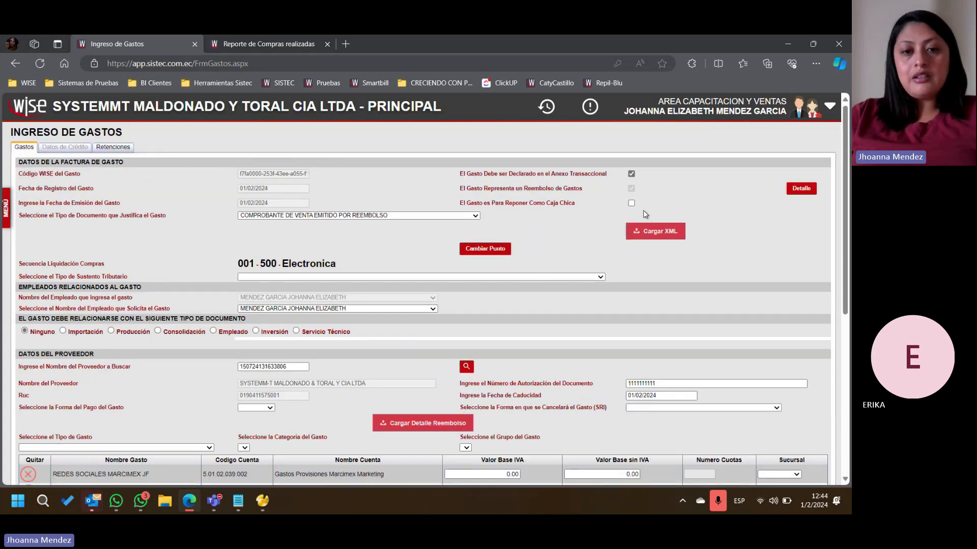
- Check the expense lines and the completed purchases report once more, ending at the Teams meeting window
scroll(421, 154, "down", 5)
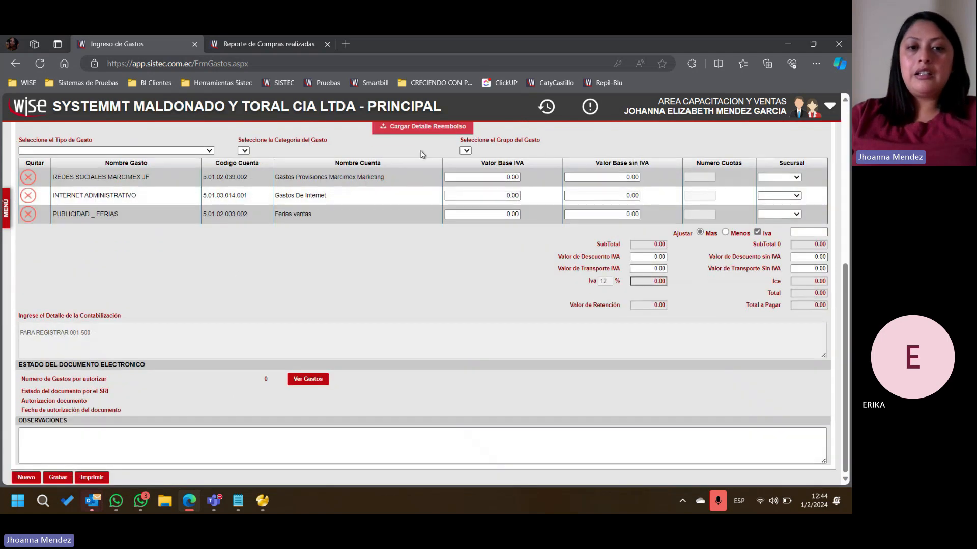
left_click(265, 44)
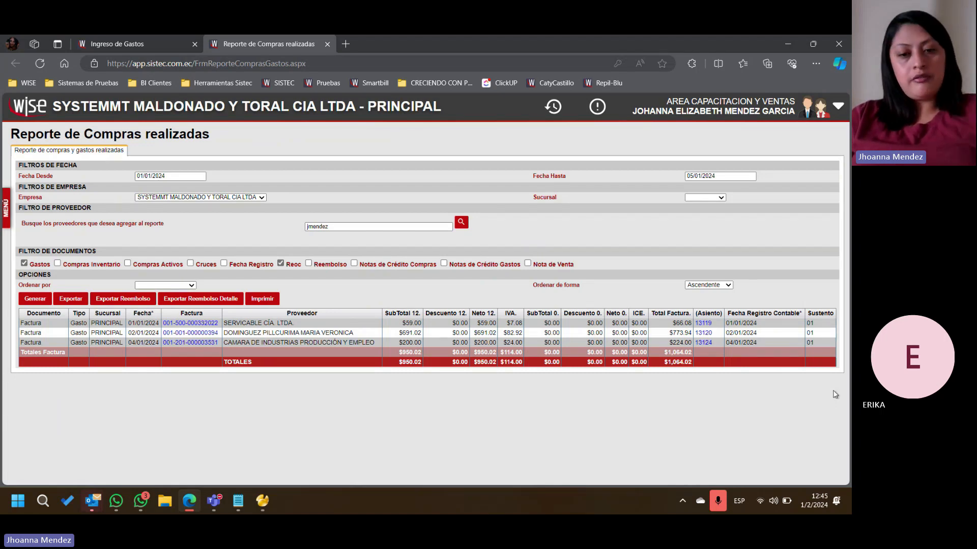
left_click(837, 362)
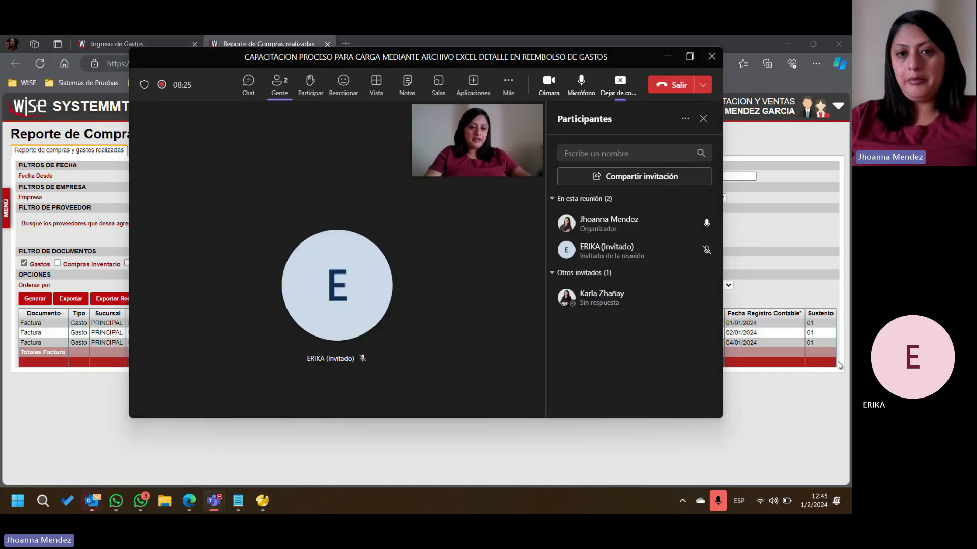